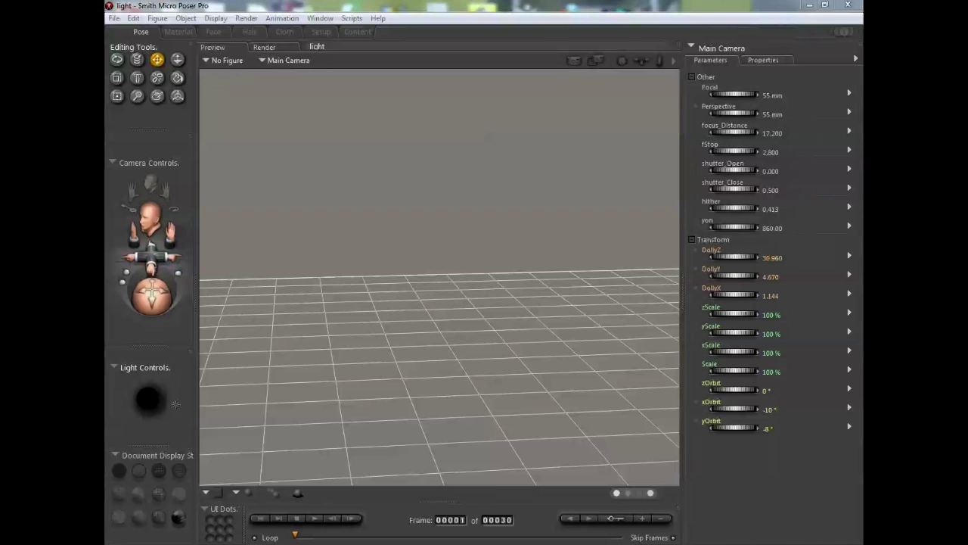
# Start a new, empty untitled scene from the File menu
pyautogui.click(113, 19)
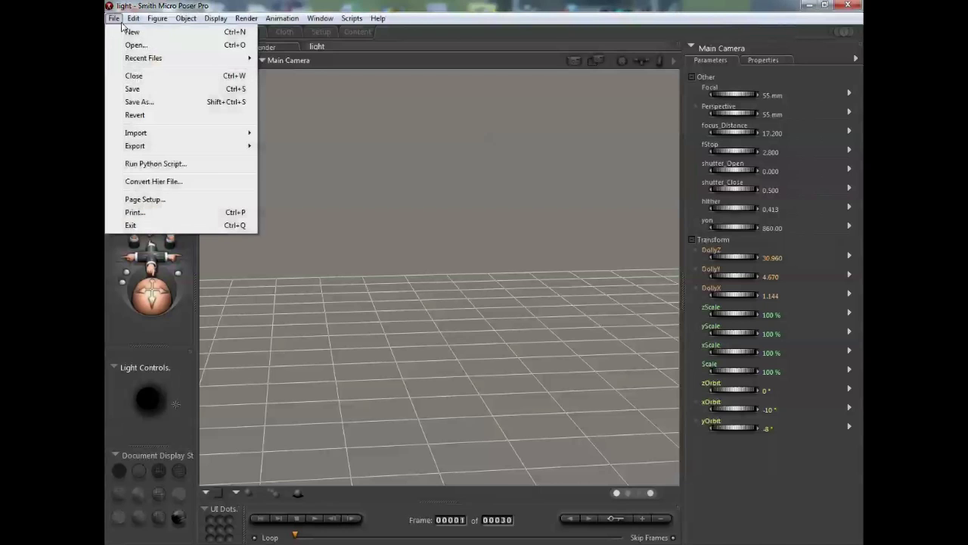
pyautogui.click(113, 19)
pyautogui.click(114, 19)
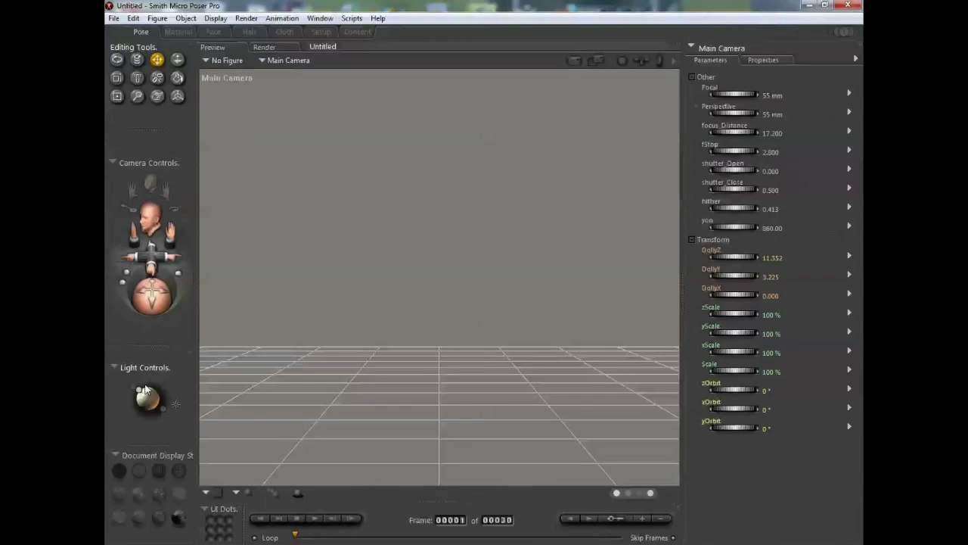
# Rotate Light 2 on the Light Controls sphere to face the front, then select Light 1
pyautogui.click(140, 392)
pyautogui.moveTo(140, 391); pyautogui.dragTo(147, 395)
pyautogui.click(160, 410)
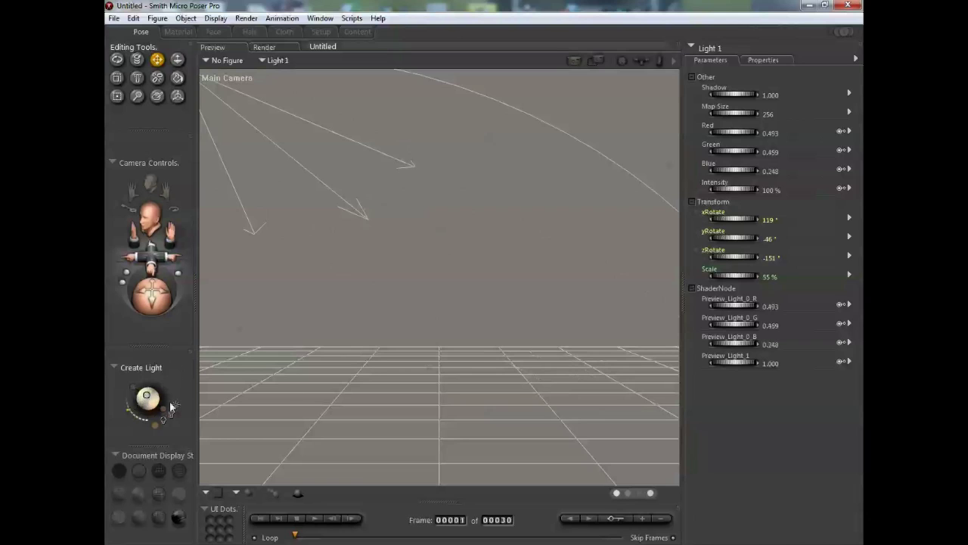
# Aim Light 1 straight down, then show Light 2's shadow and light-type properties
pyautogui.moveTo(149, 398); pyautogui.dragTo(149, 391)
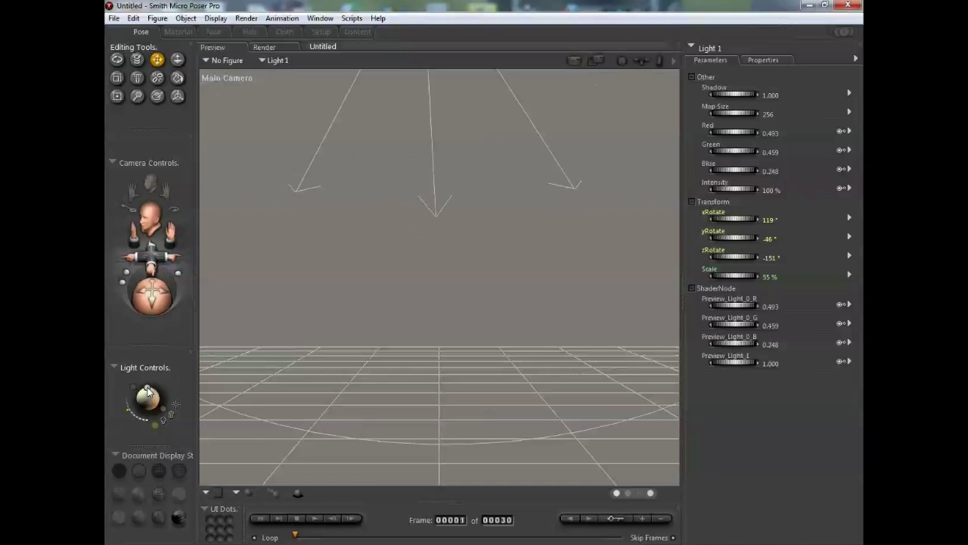
pyautogui.click(149, 397)
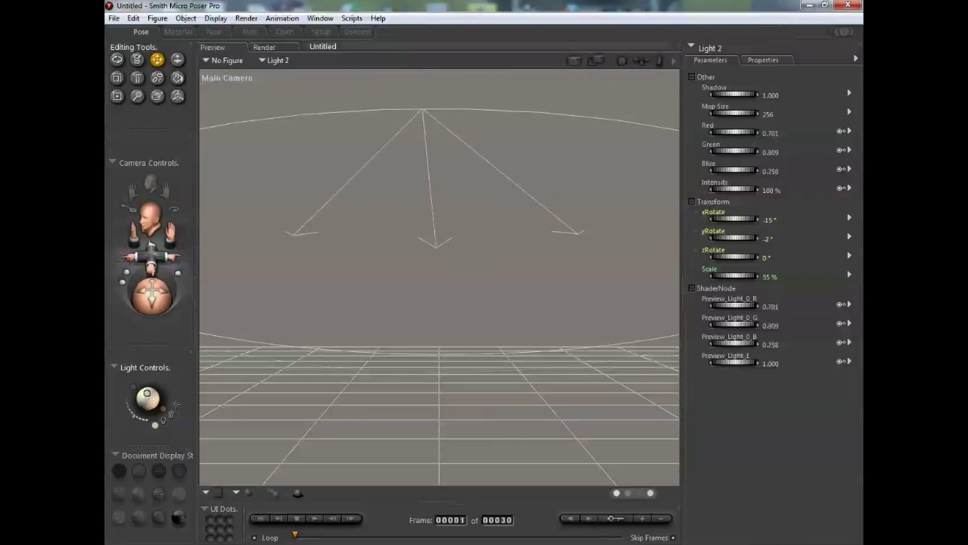
pyautogui.click(764, 60)
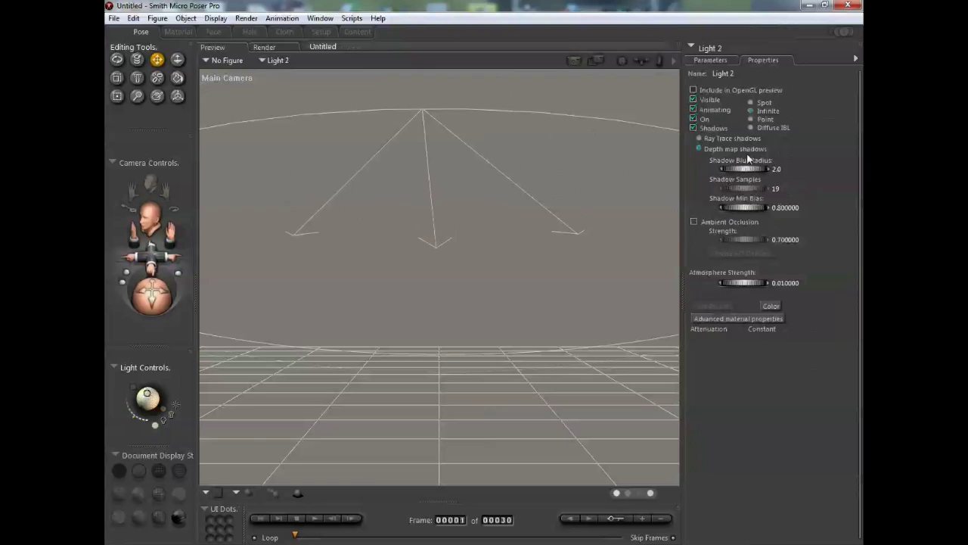
pyautogui.click(118, 19)
pyautogui.moveTo(133, 18)
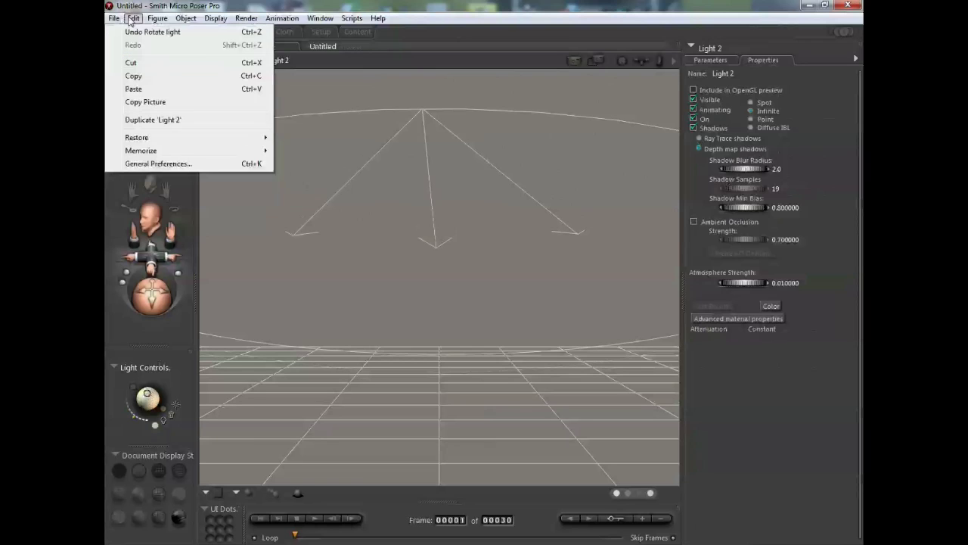
pyautogui.click(157, 164)
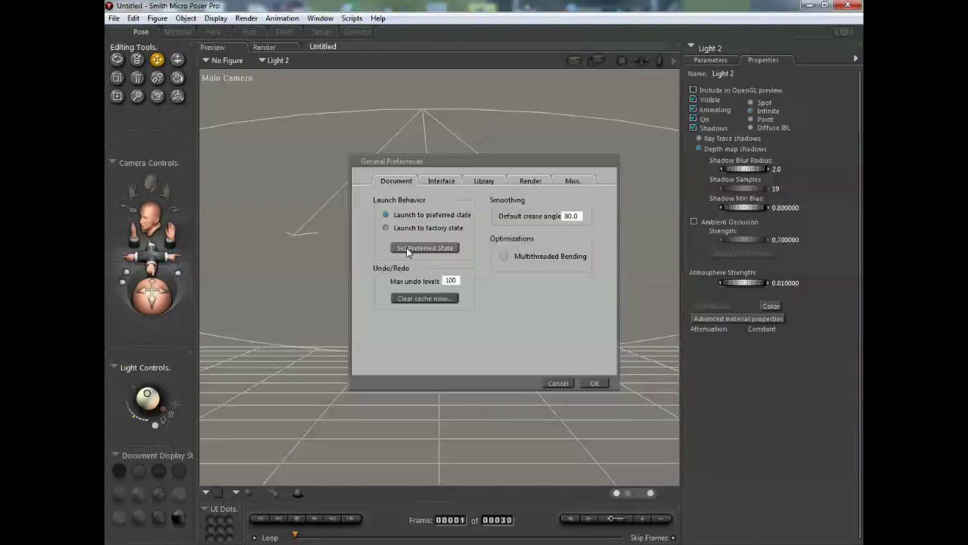
pyautogui.click(589, 383)
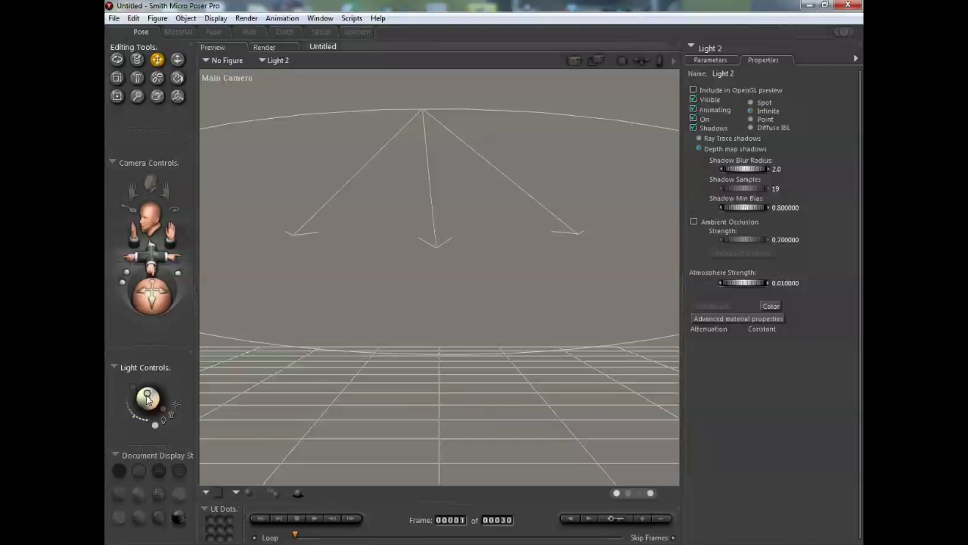
# Rotate the selected light, create Light 3, then reselect Light 2
pyautogui.moveTo(150, 403); pyautogui.dragTo(169, 409)
pyautogui.click(170, 407)
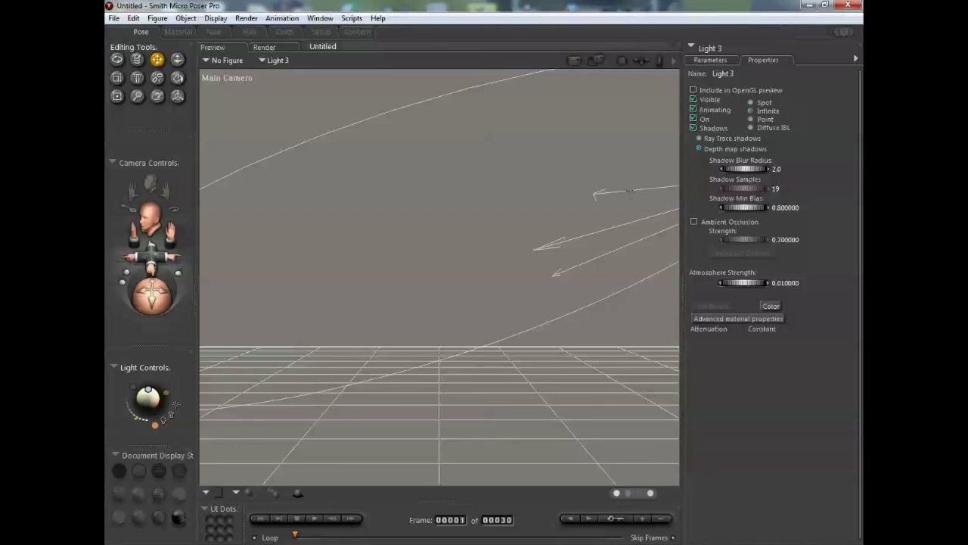
pyautogui.moveTo(345, 432); pyautogui.dragTo(412, 429)
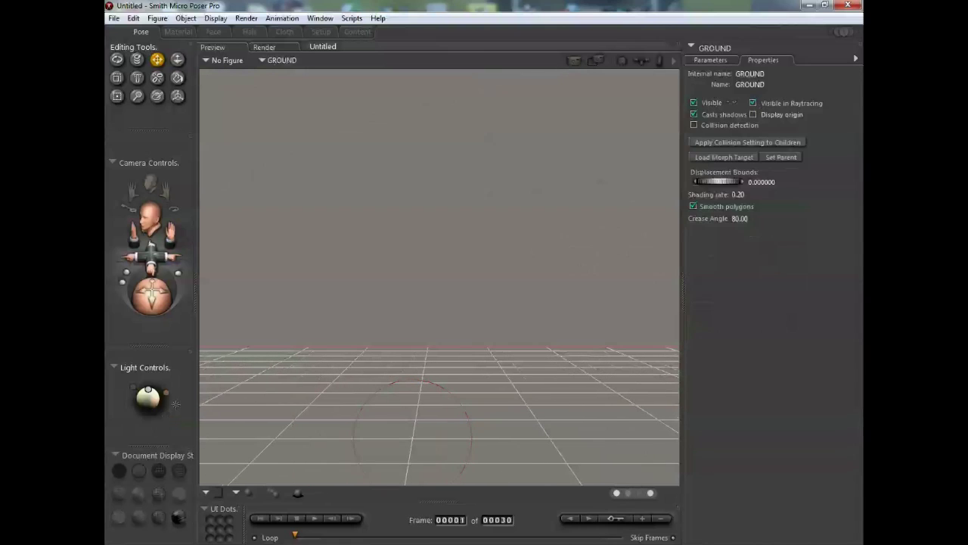
pyautogui.click(149, 391)
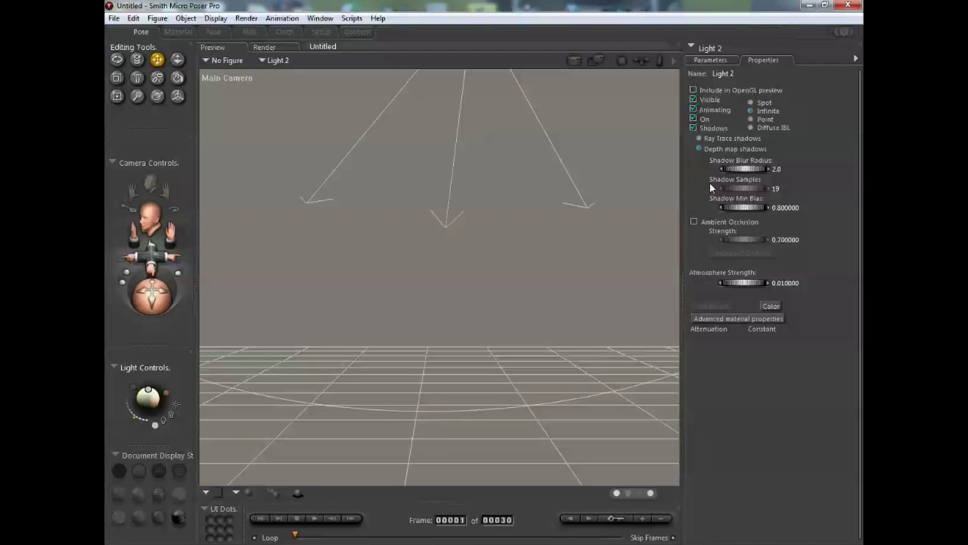
# Run the Scripts > Utility > deleteLights script and confirm removing every light
pyautogui.click(319, 18)
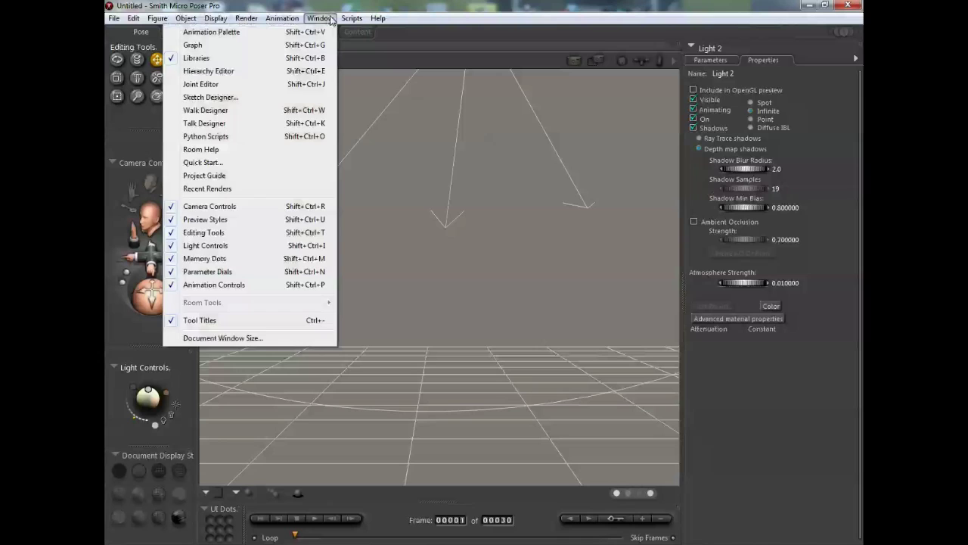
pyautogui.click(351, 19)
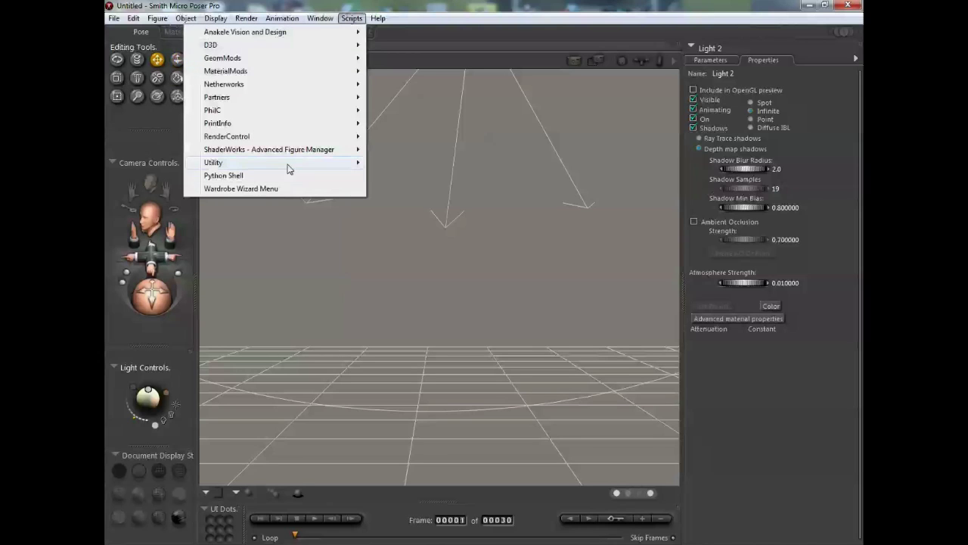
pyautogui.moveTo(288, 168)
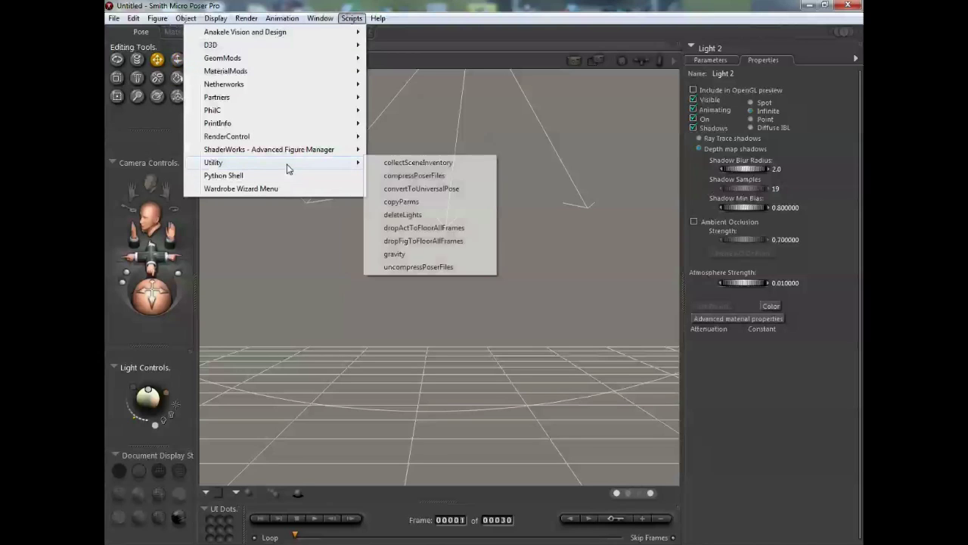
pyautogui.click(394, 215)
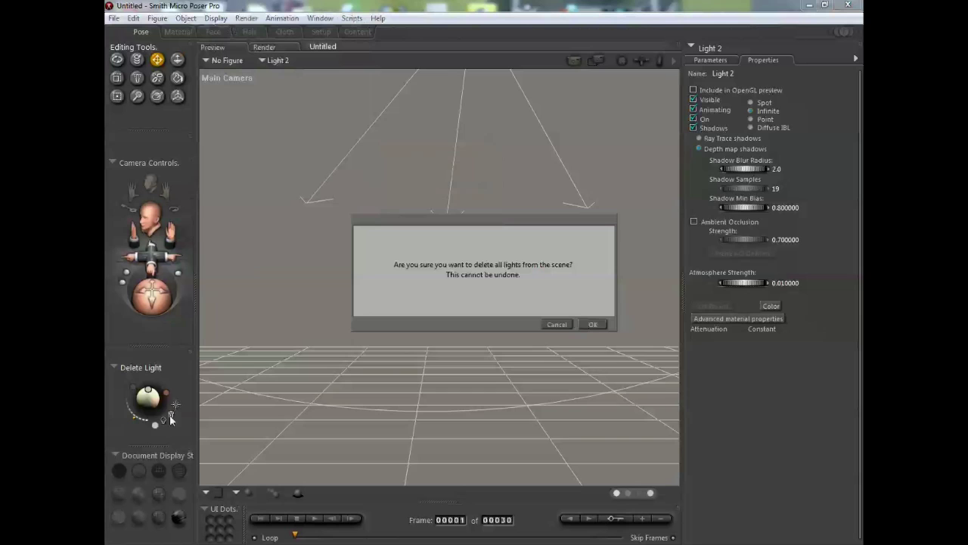
pyautogui.click(594, 325)
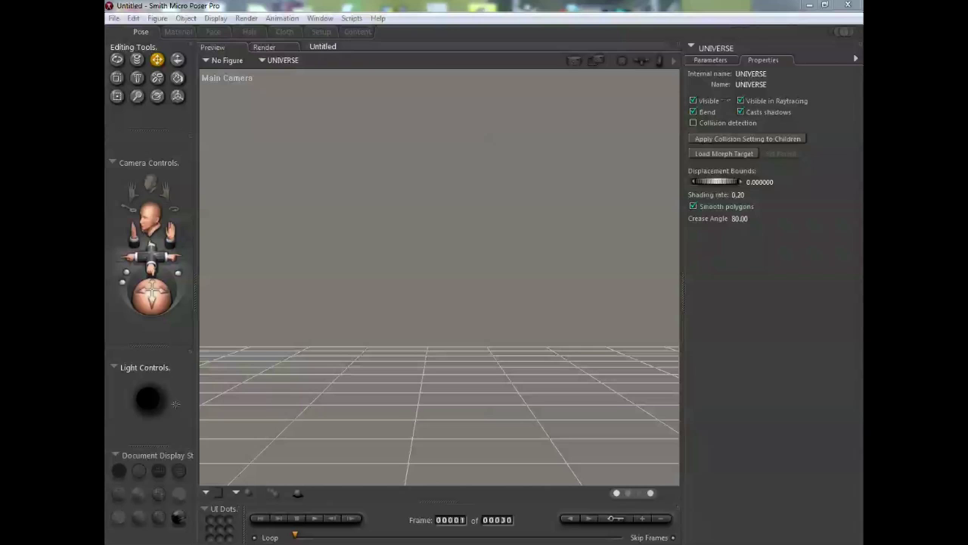
# Add the Ball prop from Props > Primitives and lift ball_1 above the ground
pyautogui.hotkey('ctrl', 'shift', 'b')
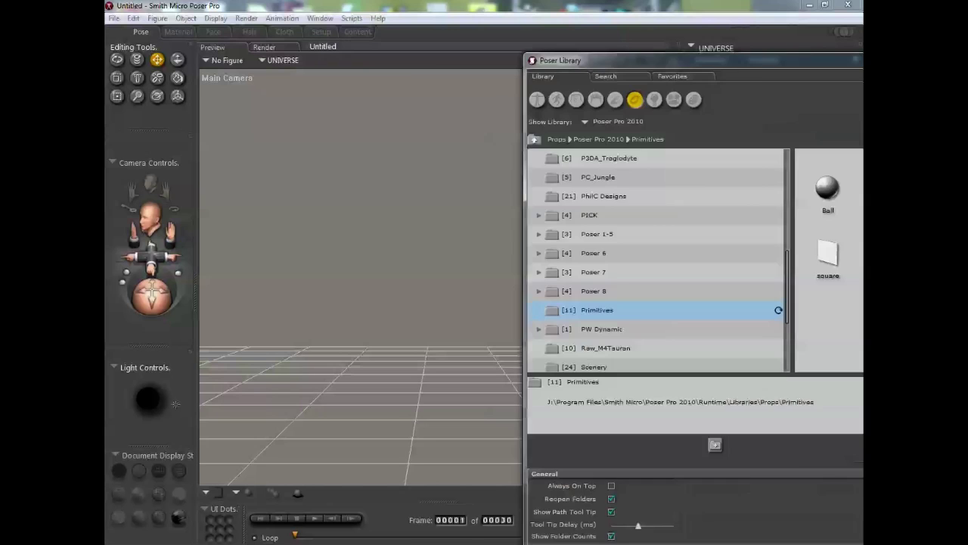
pyautogui.moveTo(884, 58); pyautogui.dragTo(675, 139)
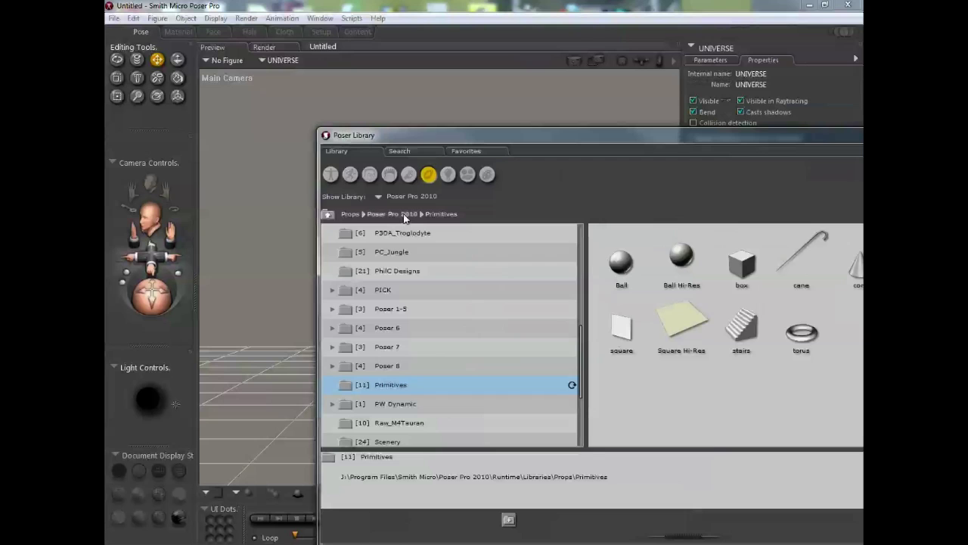
pyautogui.doubleClick(623, 265)
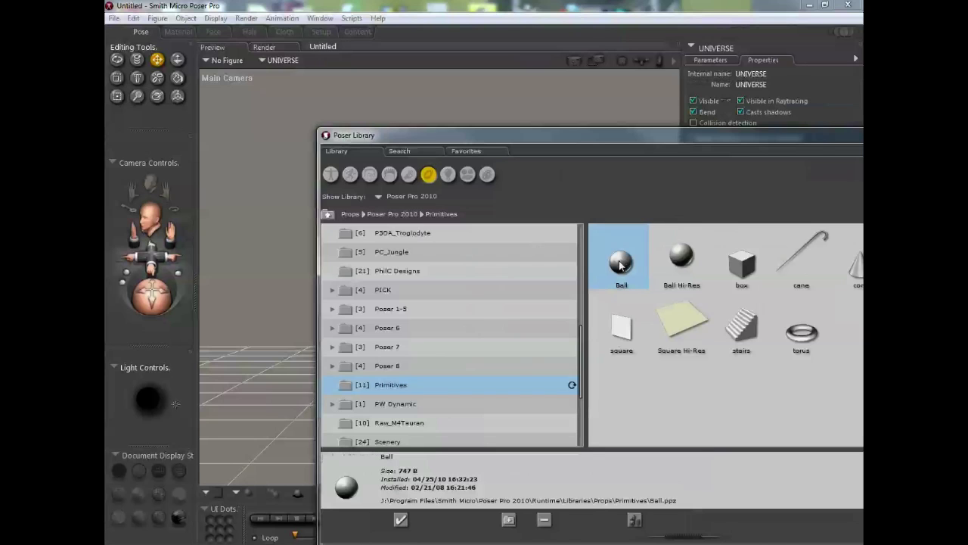
pyautogui.click(575, 135)
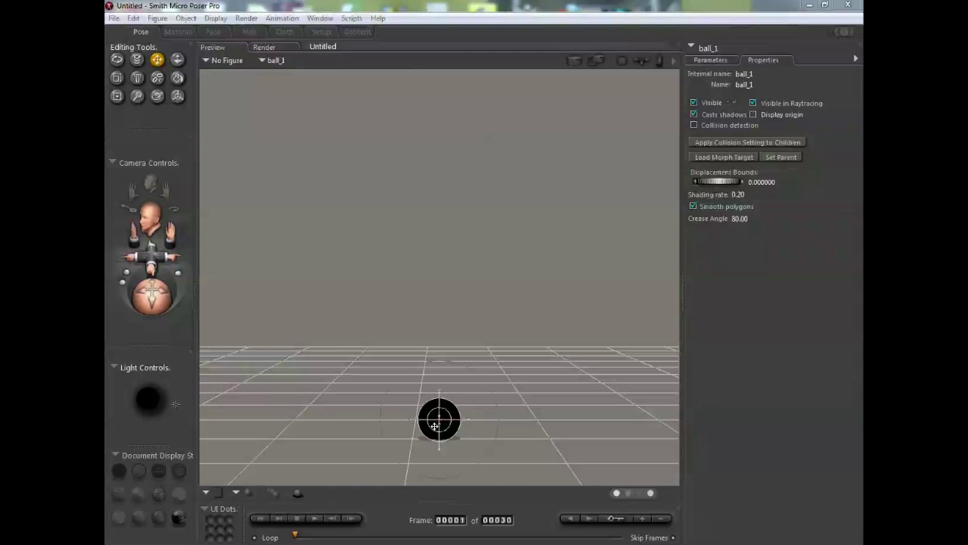
pyautogui.moveTo(439, 417); pyautogui.dragTo(418, 365)
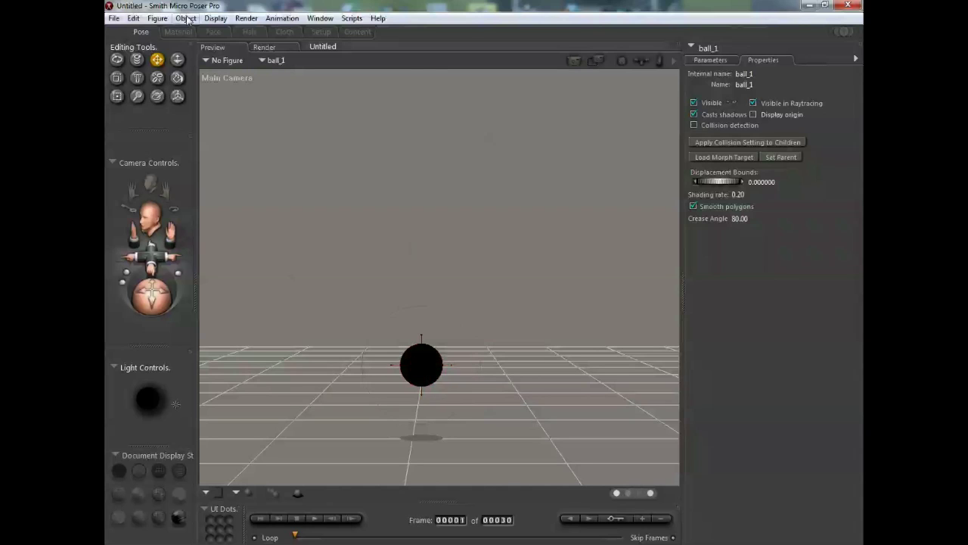
pyautogui.click(136, 18)
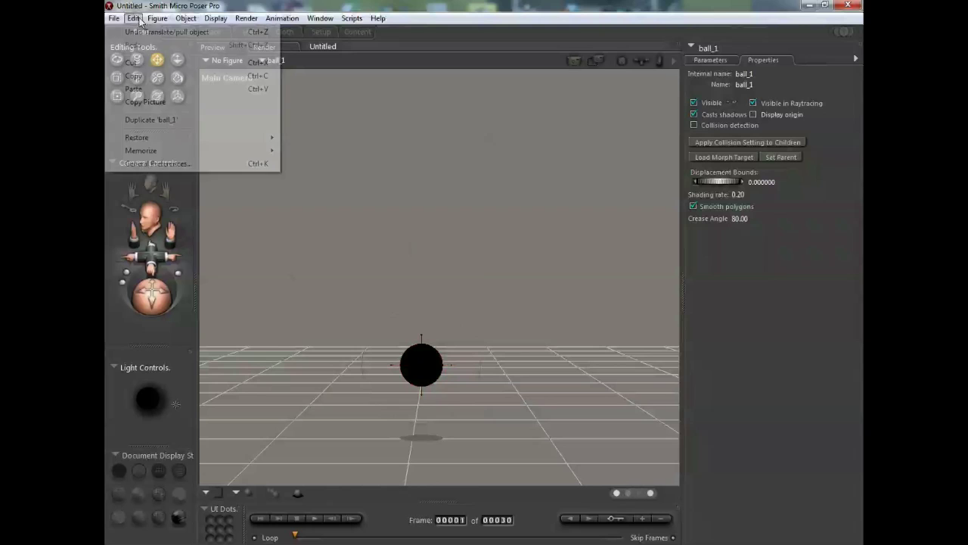
pyautogui.moveTo(149, 21)
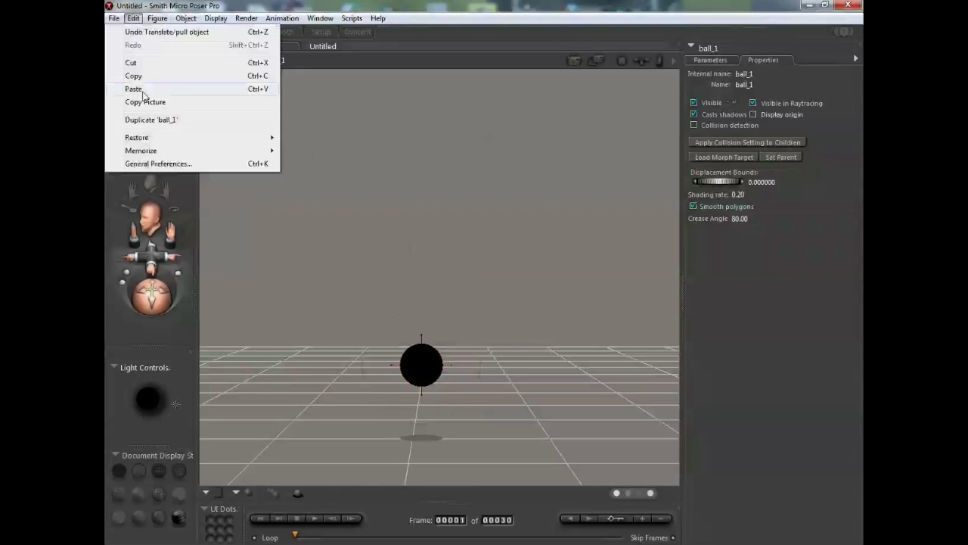
pyautogui.click(146, 121)
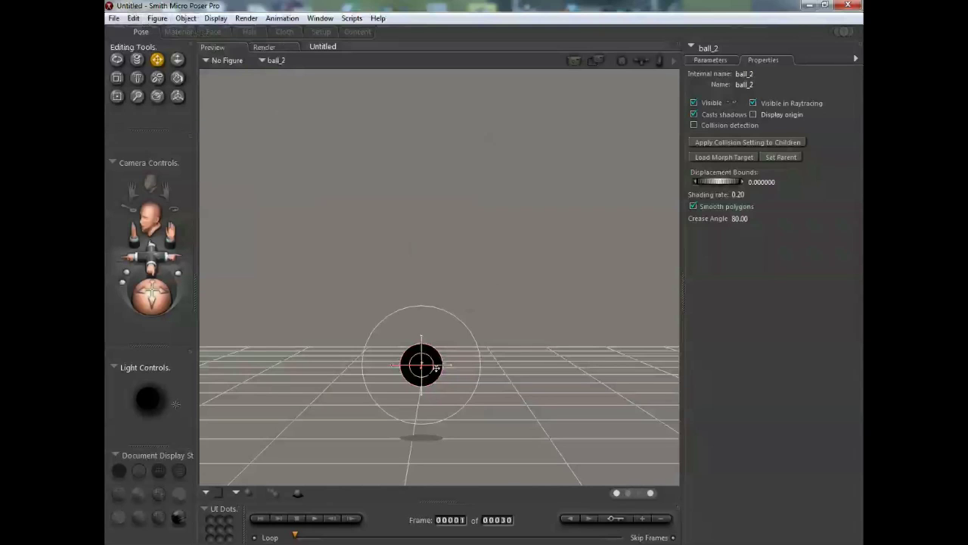
pyautogui.moveTo(432, 366); pyautogui.dragTo(544, 293)
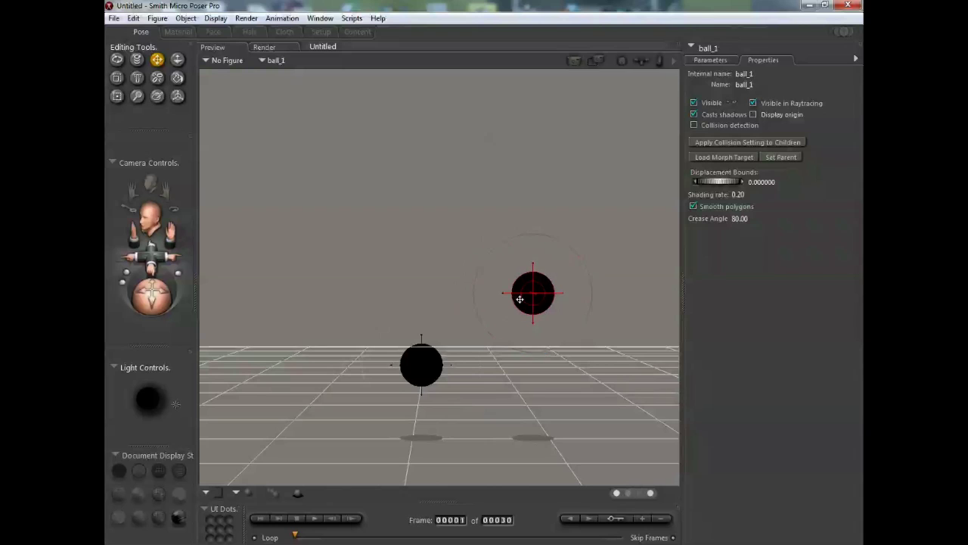
# Create Lights 1, 2 and 3, pull the camera back, and drag Light 3 upper left
pyautogui.click(176, 409)
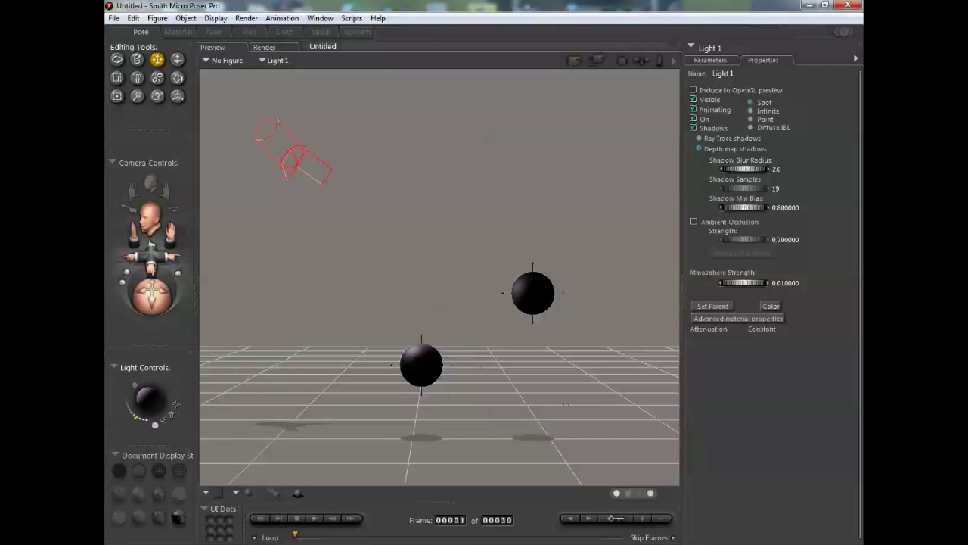
pyautogui.moveTo(151, 291); pyautogui.dragTo(152, 277)
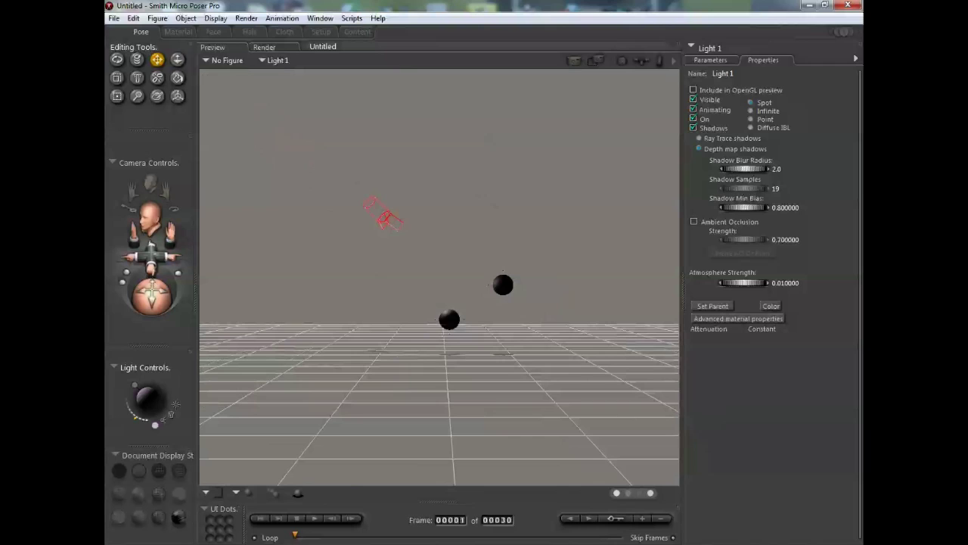
pyautogui.click(174, 409)
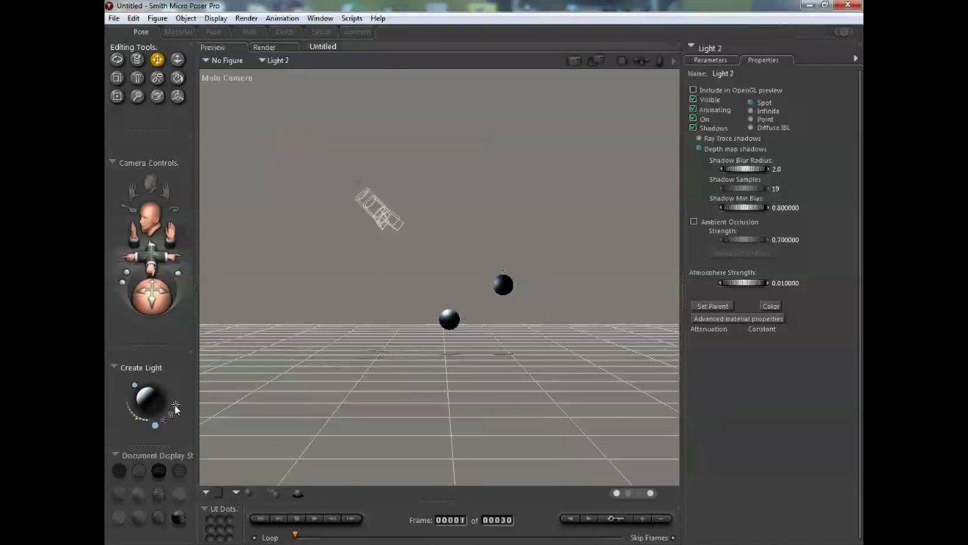
pyautogui.click(175, 410)
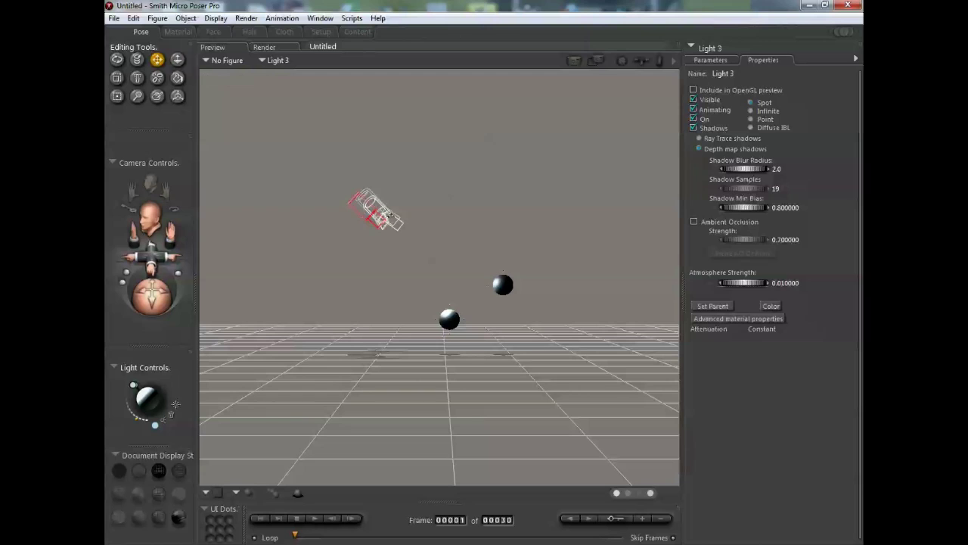
pyautogui.moveTo(374, 211); pyautogui.dragTo(257, 115)
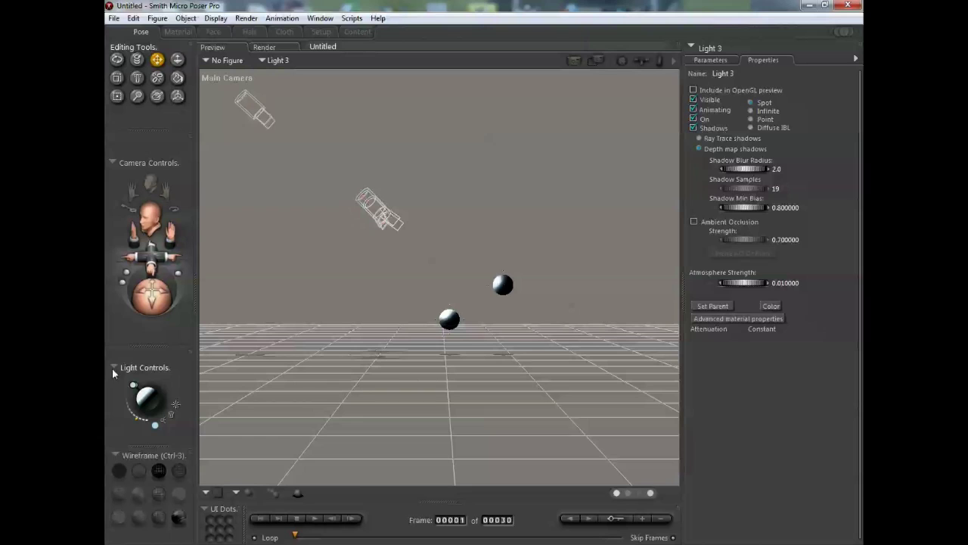
# Delete Light 3, then select Light 2 and delete it too, confirming each
pyautogui.click(174, 416)
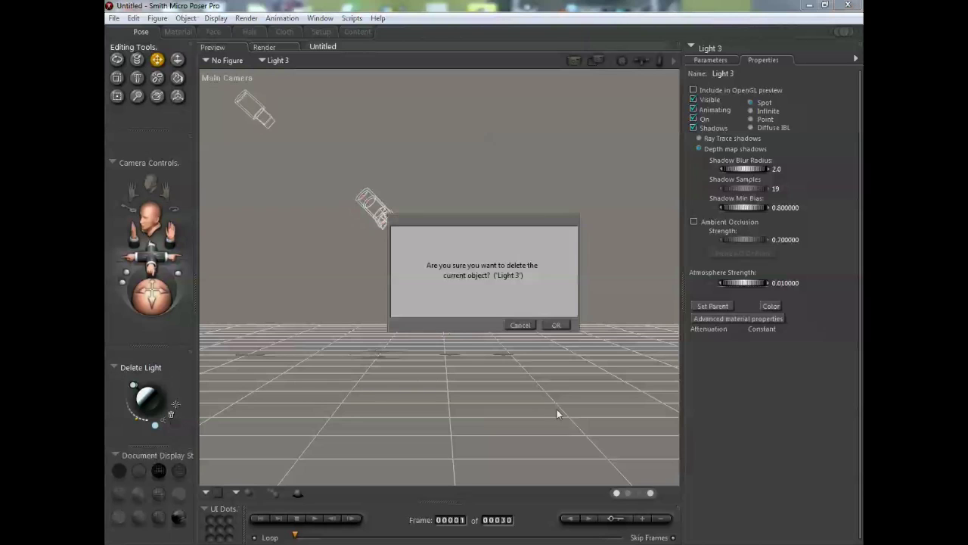
pyautogui.click(552, 326)
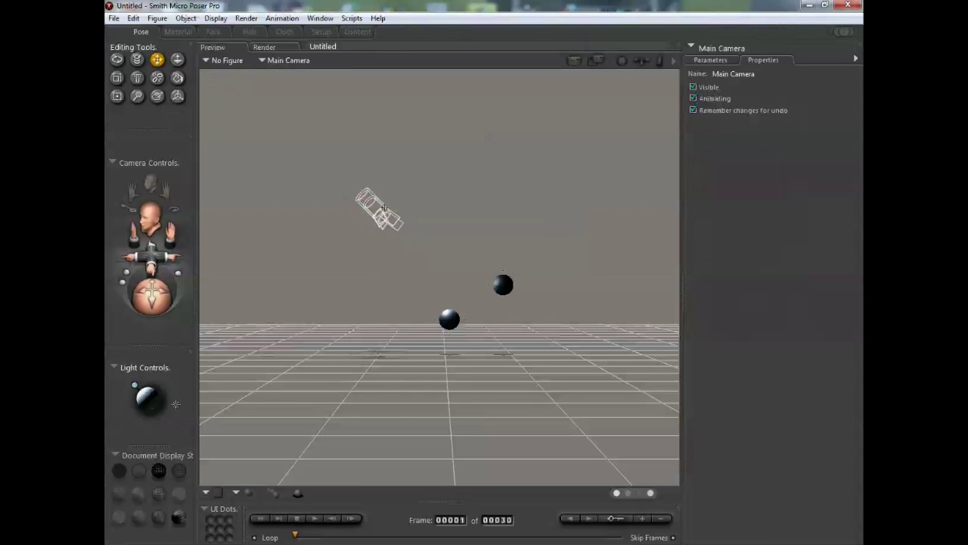
pyautogui.click(377, 208)
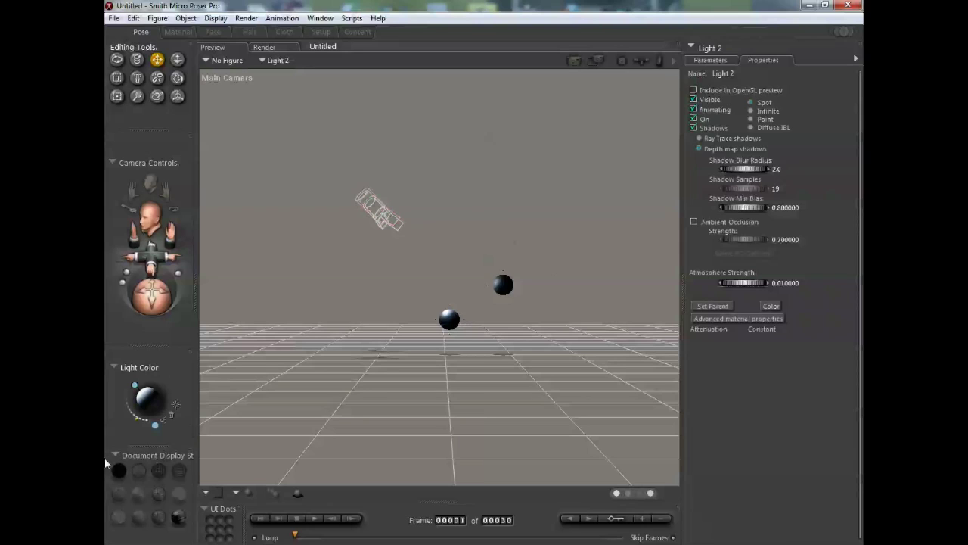
pyautogui.click(171, 415)
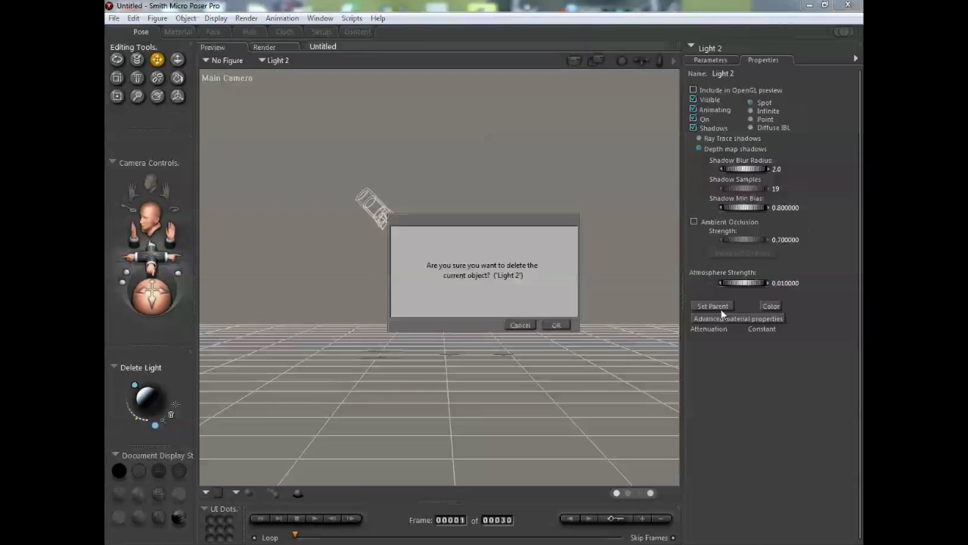
pyautogui.click(551, 324)
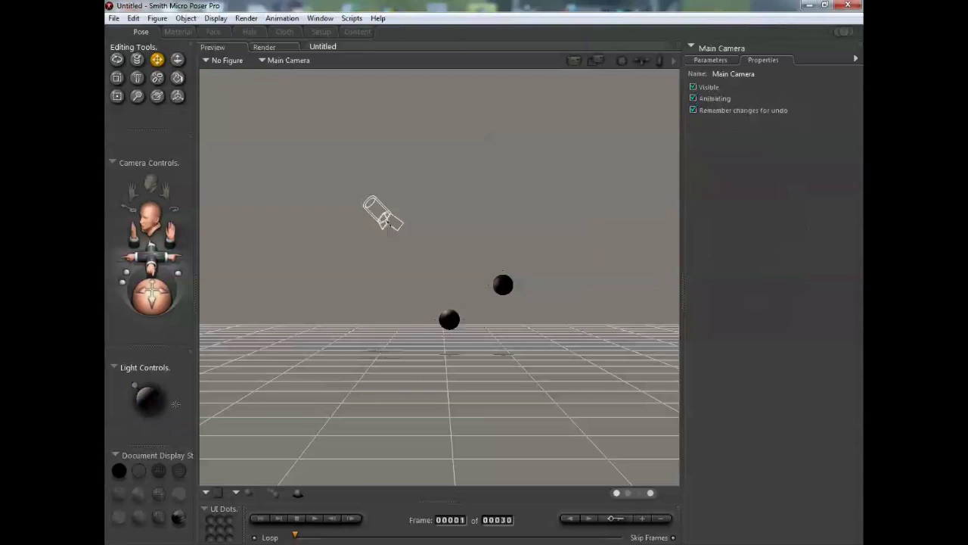
# Select Light 1 and set its xTran, yTran and zTran parameters to 0
pyautogui.click(387, 223)
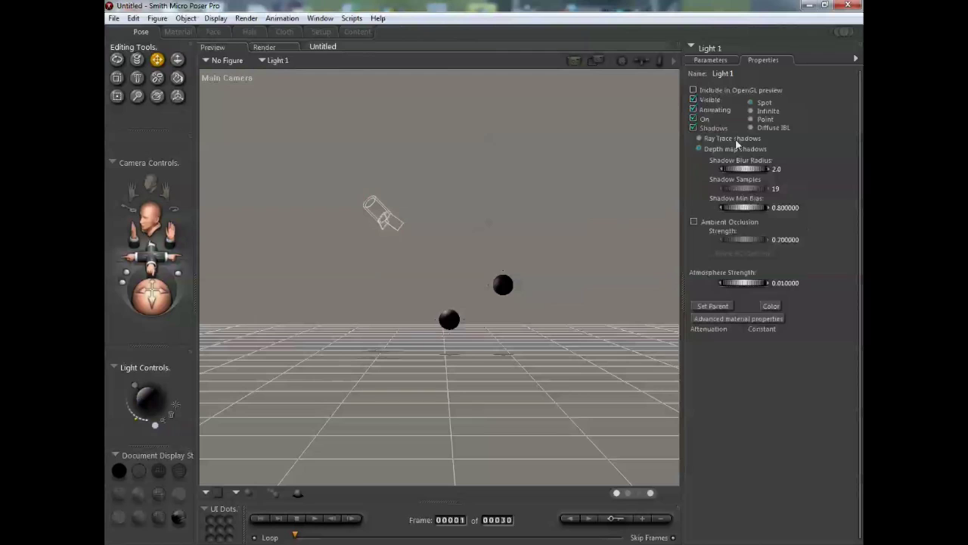
pyautogui.click(709, 60)
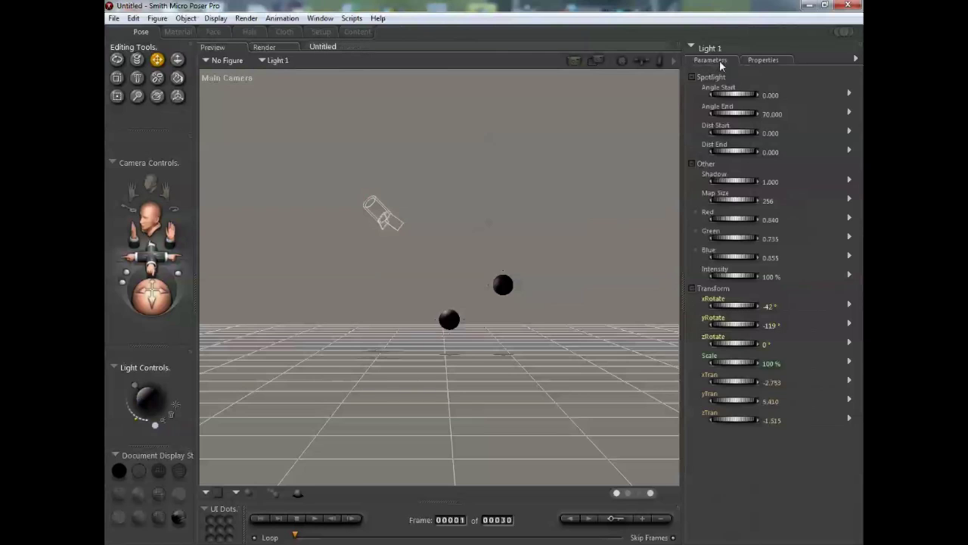
pyautogui.click(770, 382)
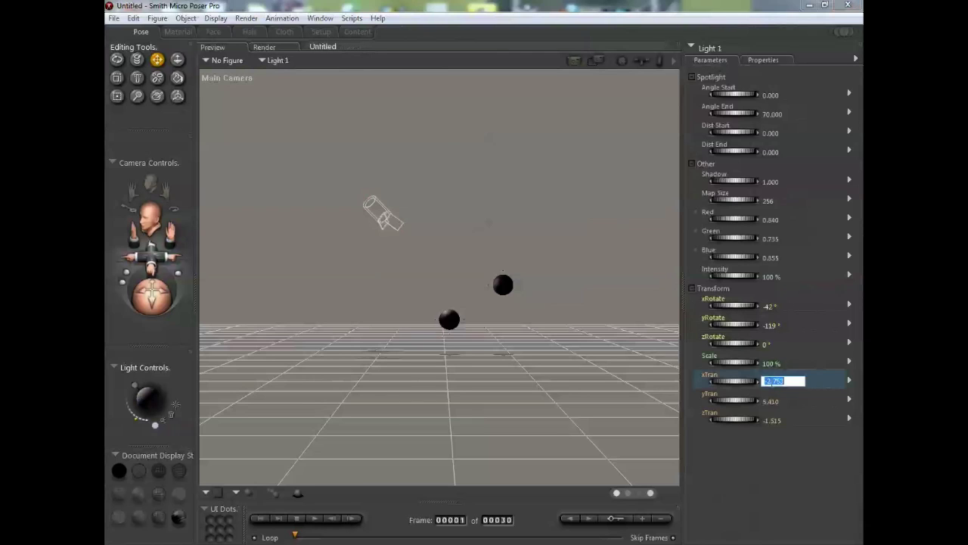
pyautogui.write('0')
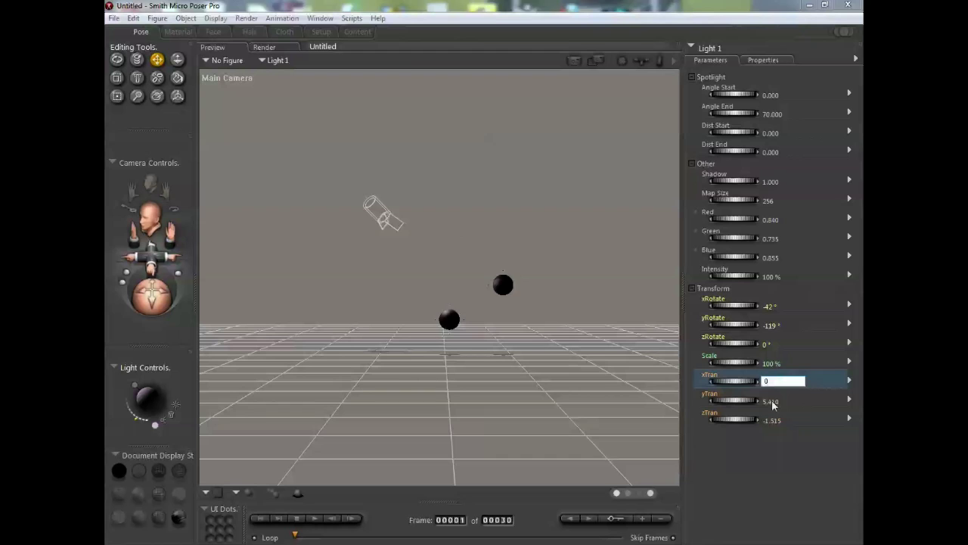
pyautogui.press('Return')
pyautogui.click(771, 402)
pyautogui.write('0')
pyautogui.press('Return')
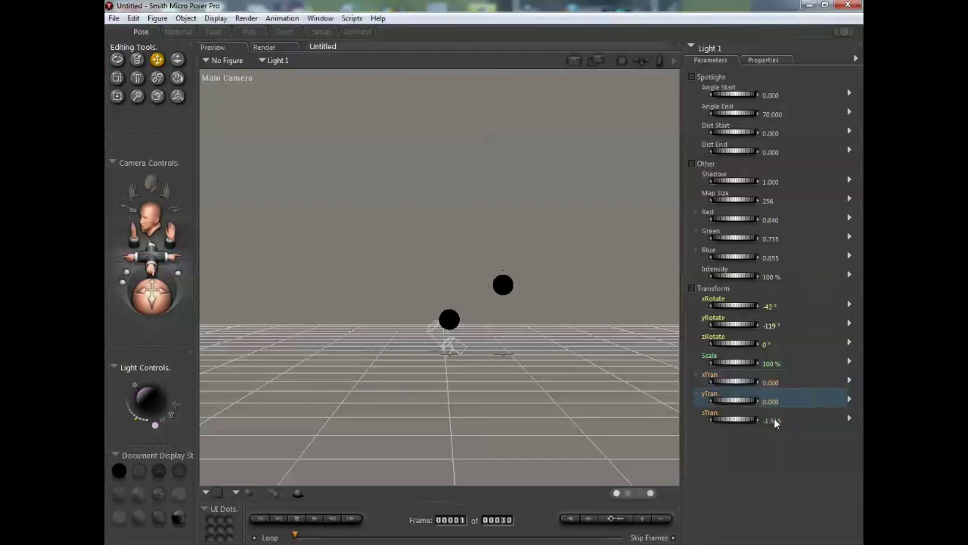
pyautogui.click(774, 422)
pyautogui.write('0')
pyautogui.press('Return')
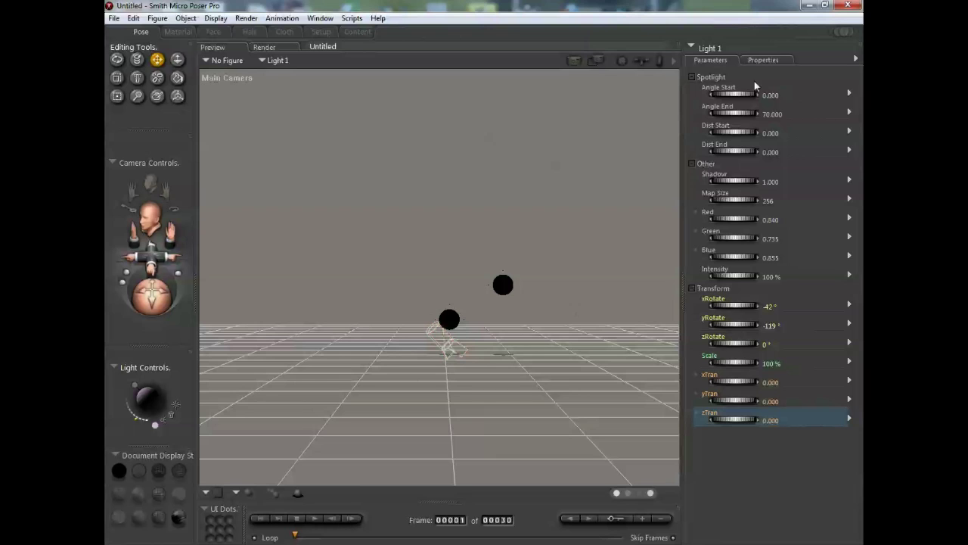
# In Light 1's Properties, switch its light type to Infinite, then to Point
pyautogui.click(760, 61)
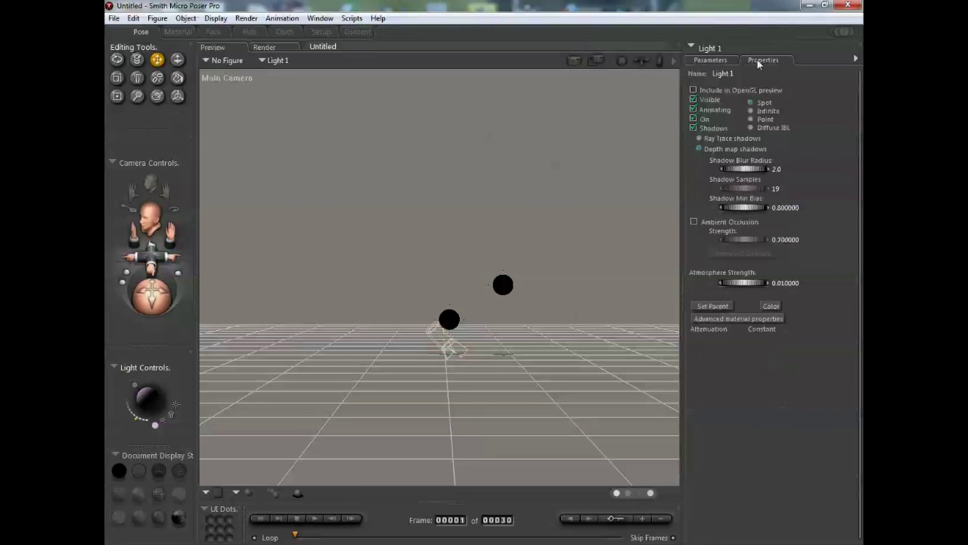
pyautogui.click(751, 112)
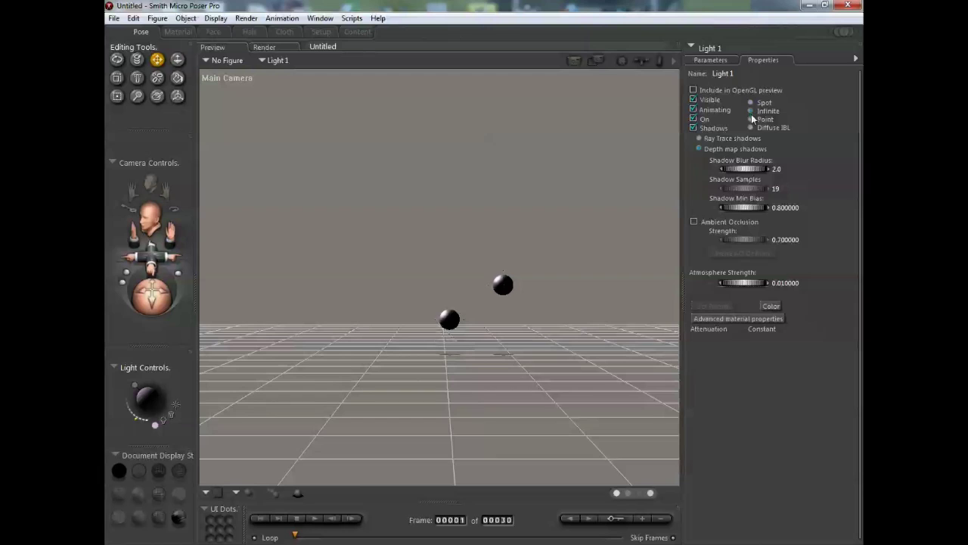
pyautogui.click(751, 119)
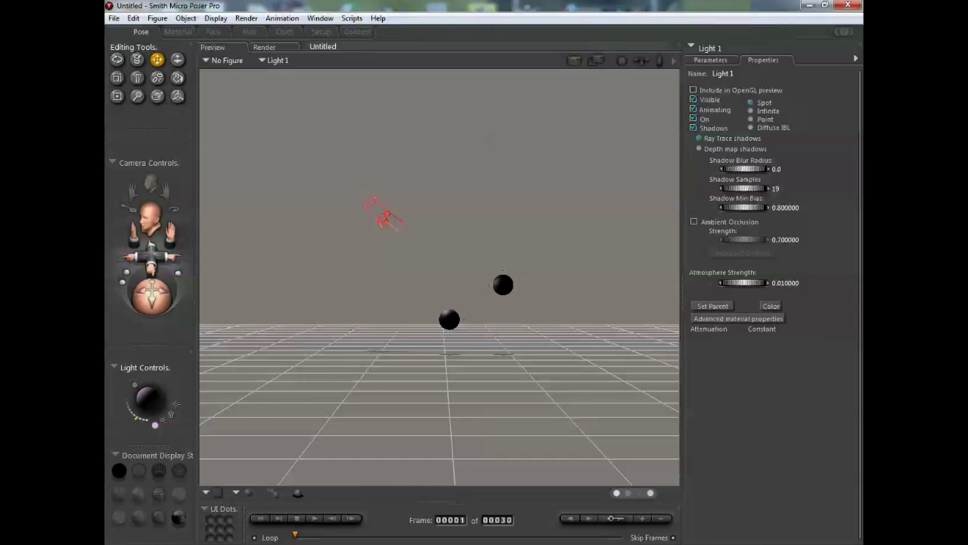
# Set Light 1's xTran, yTran and zTran back to 0 in the Parameters tab
pyautogui.click(729, 61)
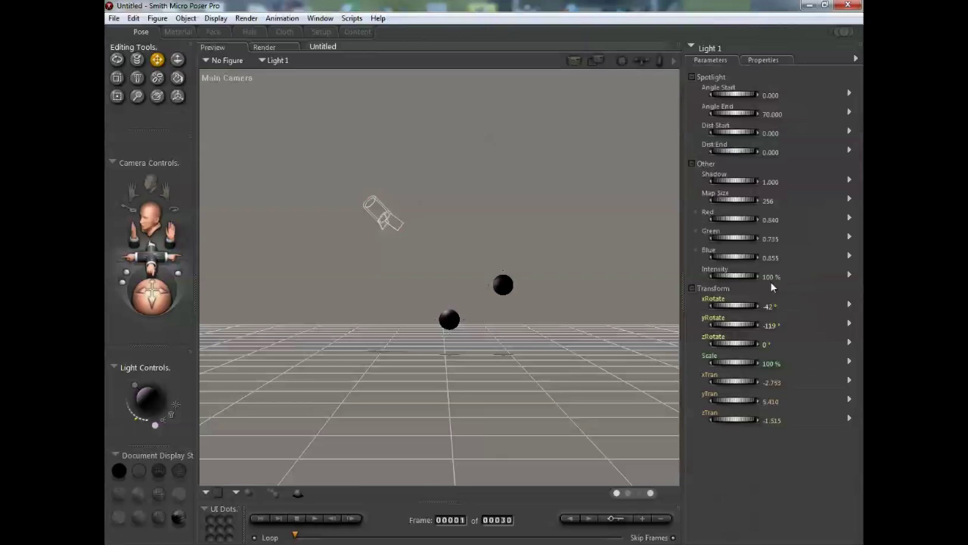
pyautogui.click(776, 382)
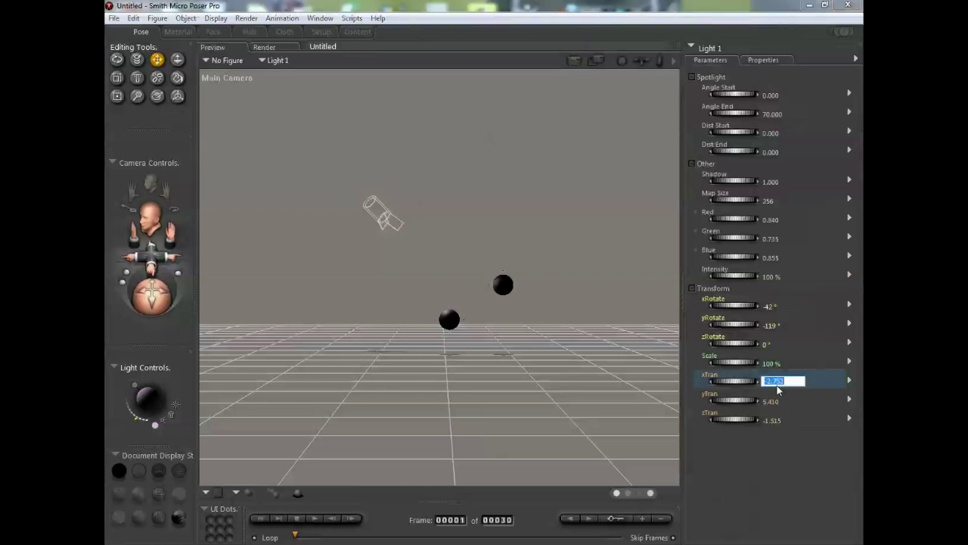
pyautogui.write('0')
pyautogui.press('Return')
pyautogui.click(770, 401)
pyautogui.write('000')
pyautogui.press('Return')
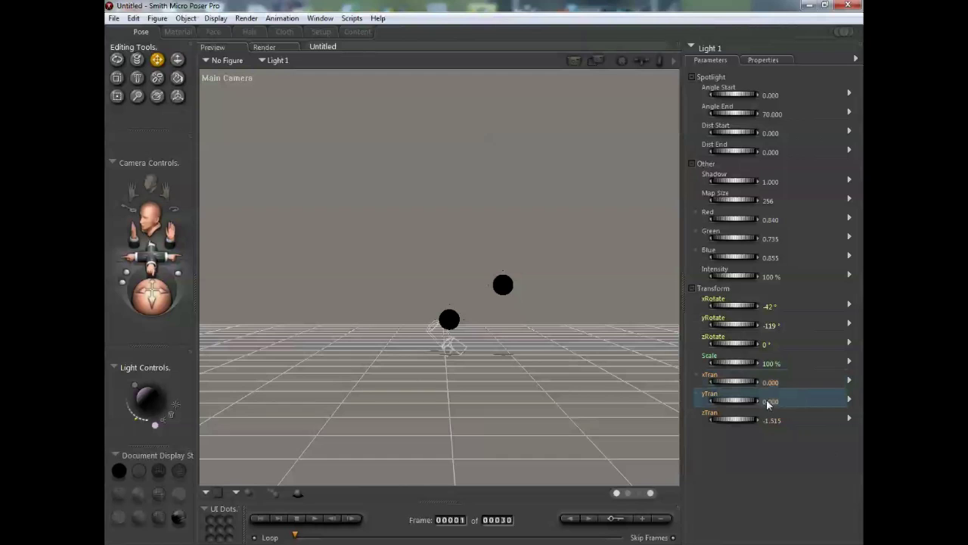
pyautogui.click(768, 420)
pyautogui.write('0')
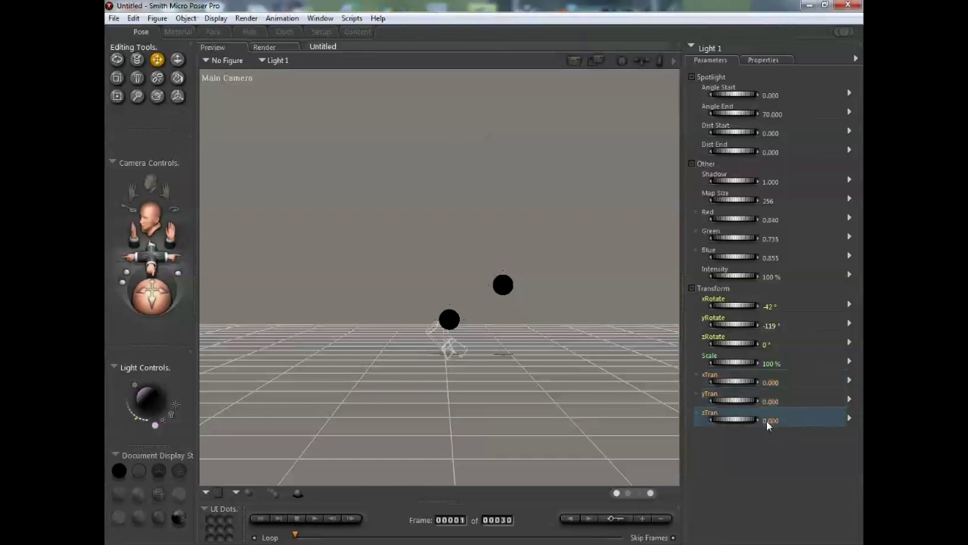
pyautogui.press('Return')
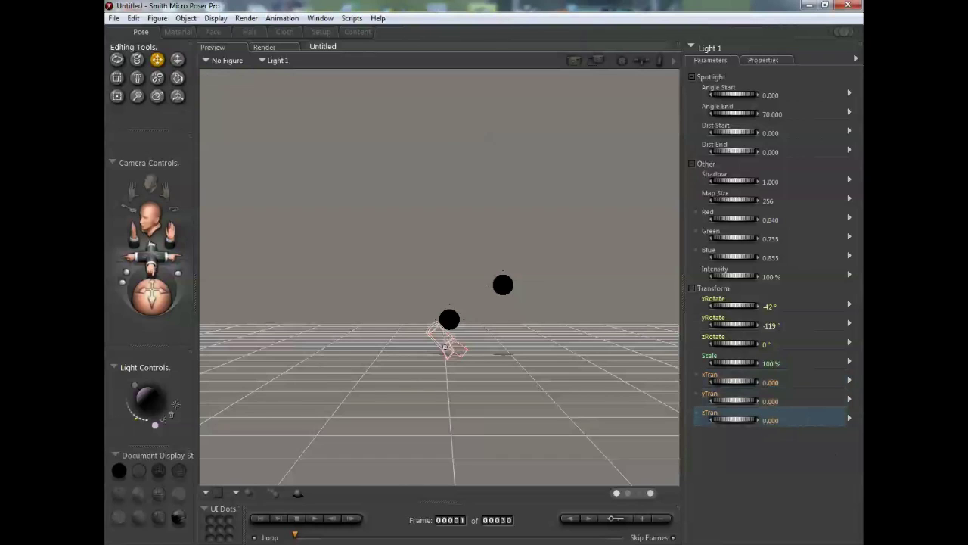
# Switch Light 1 to the Point light type in its light properties
pyautogui.click(774, 60)
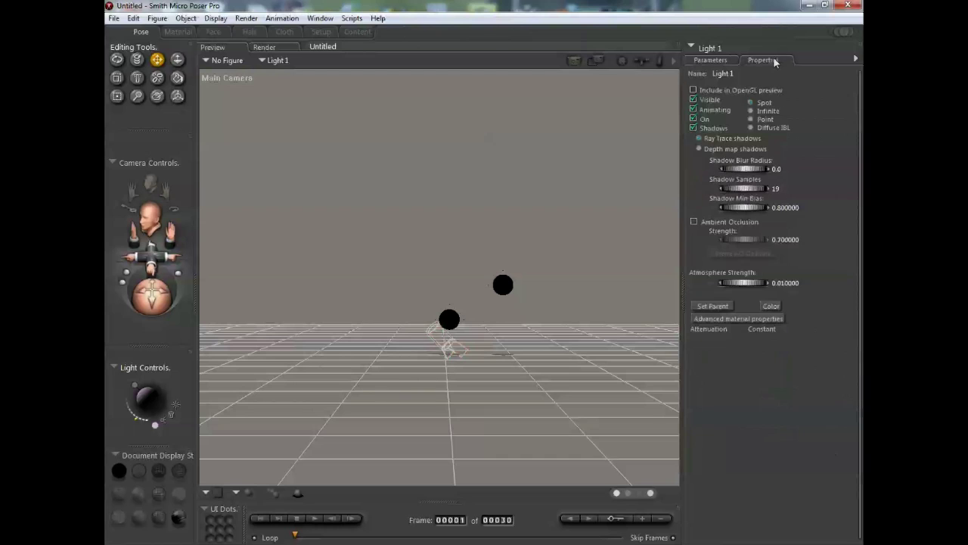
pyautogui.click(751, 118)
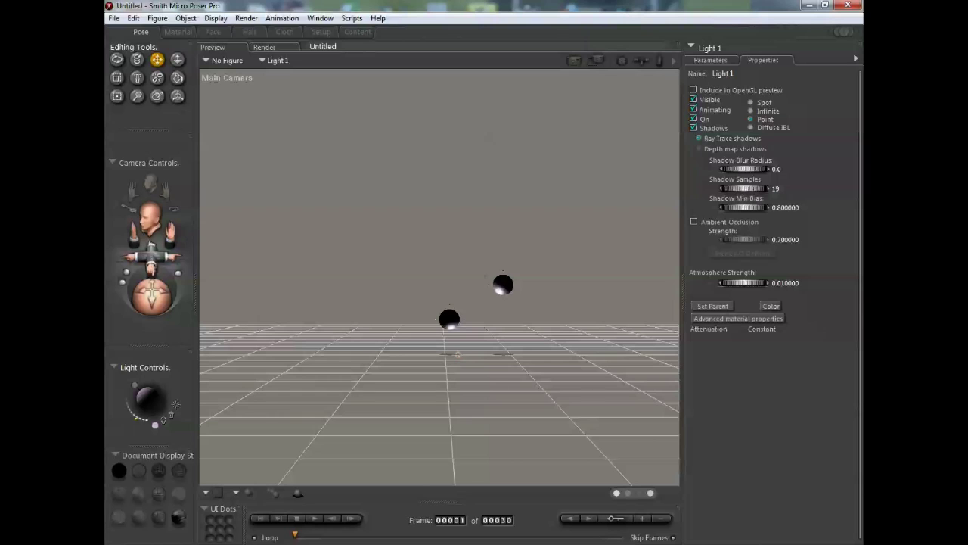
# Move the camera closer to the balls and rotate Light 1 to light their fronts
pyautogui.moveTo(156, 261); pyautogui.dragTo(166, 239)
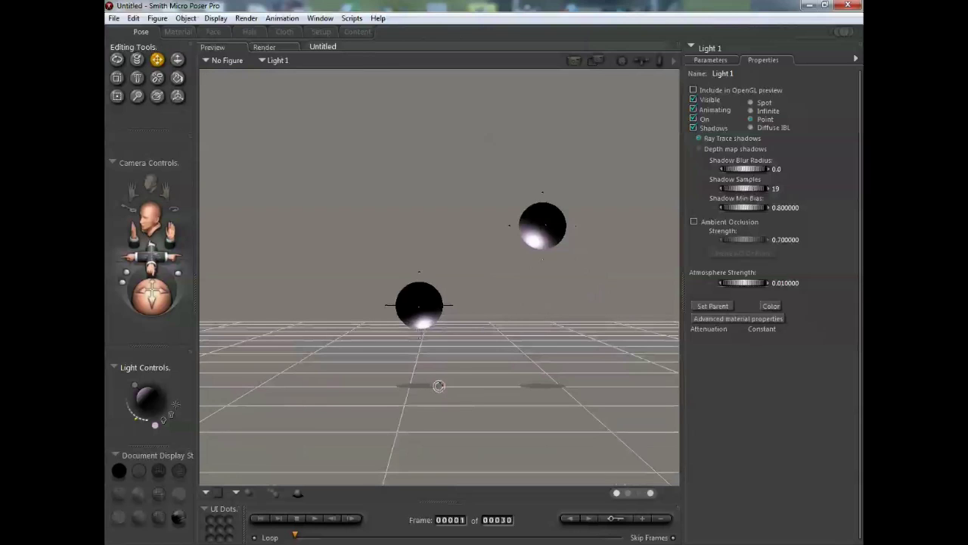
pyautogui.moveTo(441, 386)
pyautogui.mouseDown()
pyautogui.moveTo(488, 303)
pyautogui.moveTo(504, 97)
pyautogui.moveTo(462, 275)
pyautogui.moveTo(489, 257)
pyautogui.moveTo(459, 270)
pyautogui.moveTo(469, 264)
pyautogui.moveTo(459, 253)
pyautogui.moveTo(557, 114)
pyautogui.moveTo(552, 121)
pyautogui.mouseUp()
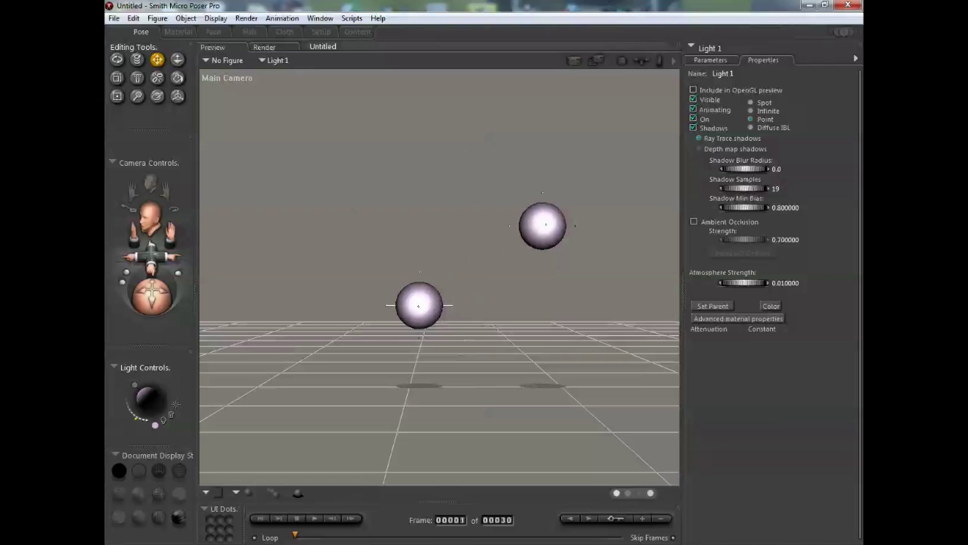
# Pull the camera back and drag the two balls to new positions
pyautogui.click(439, 394)
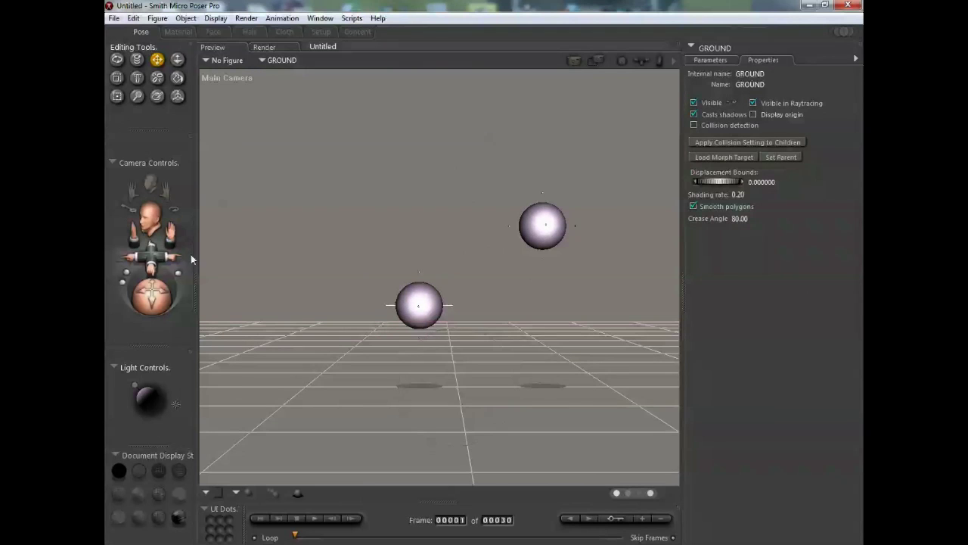
pyautogui.moveTo(172, 259); pyautogui.dragTo(170, 281)
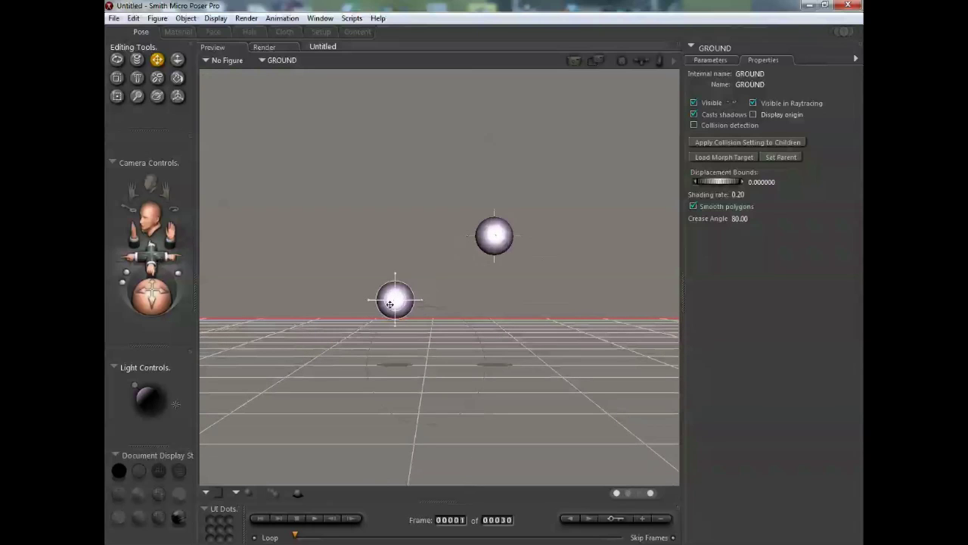
pyautogui.moveTo(393, 299)
pyautogui.mouseDown()
pyautogui.moveTo(367, 283)
pyautogui.moveTo(377, 297)
pyautogui.mouseUp()
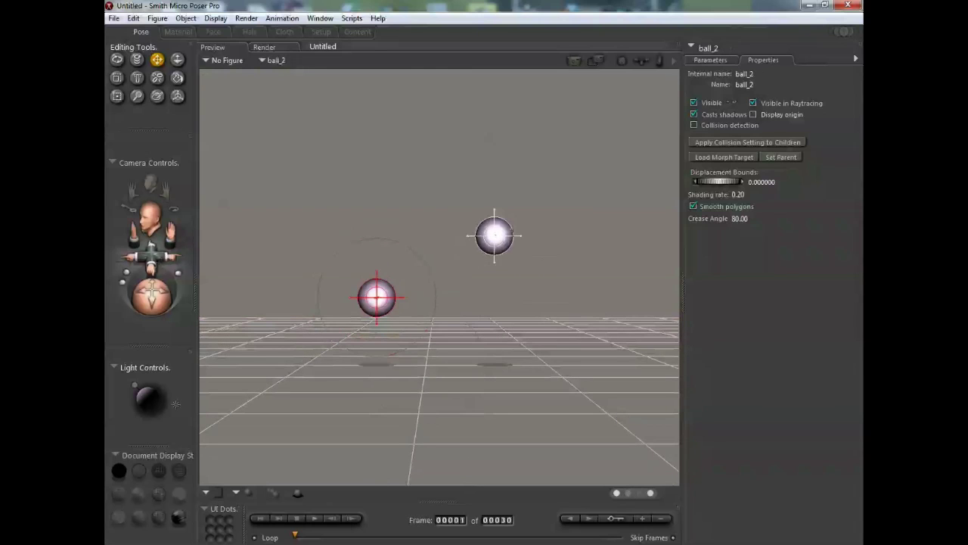
pyautogui.moveTo(505, 232)
pyautogui.mouseDown()
pyautogui.moveTo(518, 225)
pyautogui.moveTo(519, 235)
pyautogui.mouseUp()
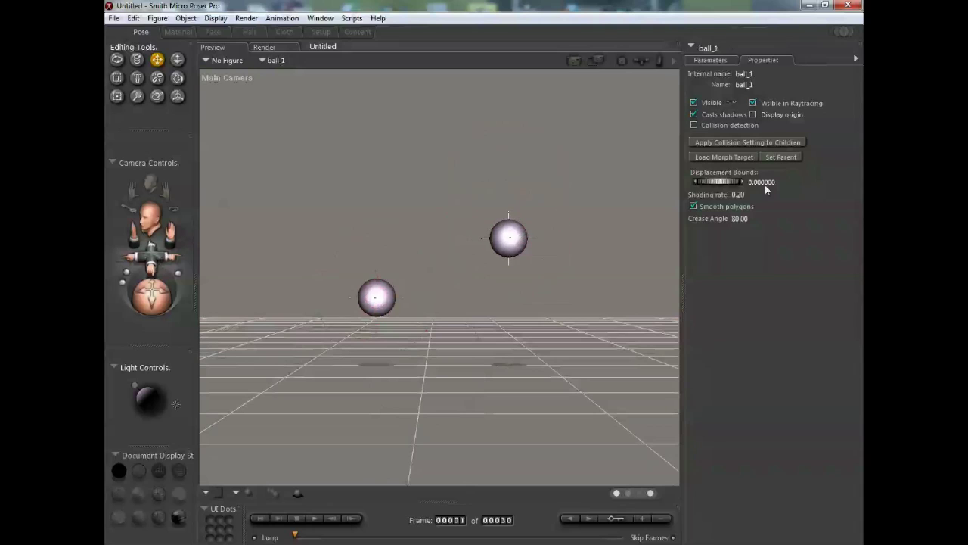
# Check ball_1's xTran value and tilt the camera down onto the balls
pyautogui.click(696, 60)
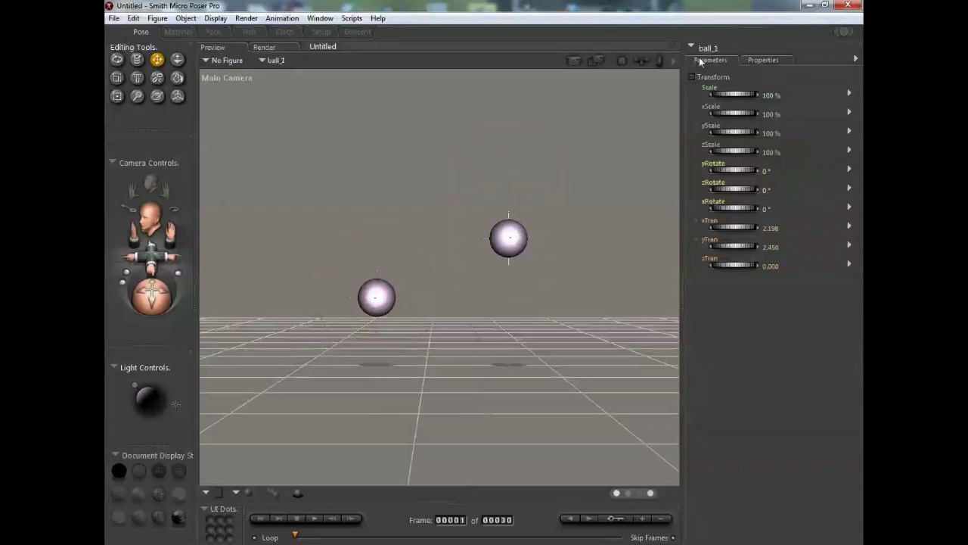
pyautogui.click(765, 228)
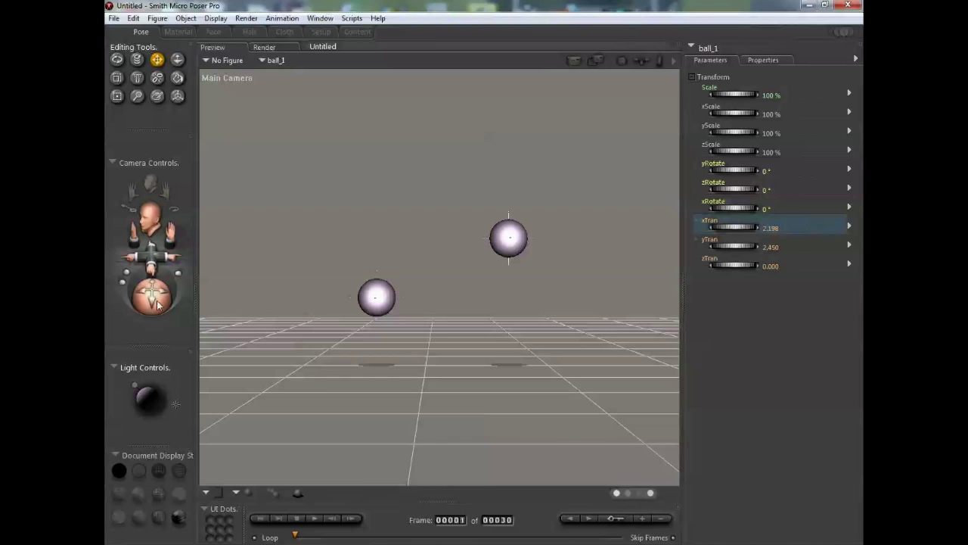
pyautogui.moveTo(159, 301)
pyautogui.mouseDown()
pyautogui.moveTo(160, 333)
pyautogui.moveTo(160, 284)
pyautogui.moveTo(155, 324)
pyautogui.moveTo(142, 306)
pyautogui.mouseUp()
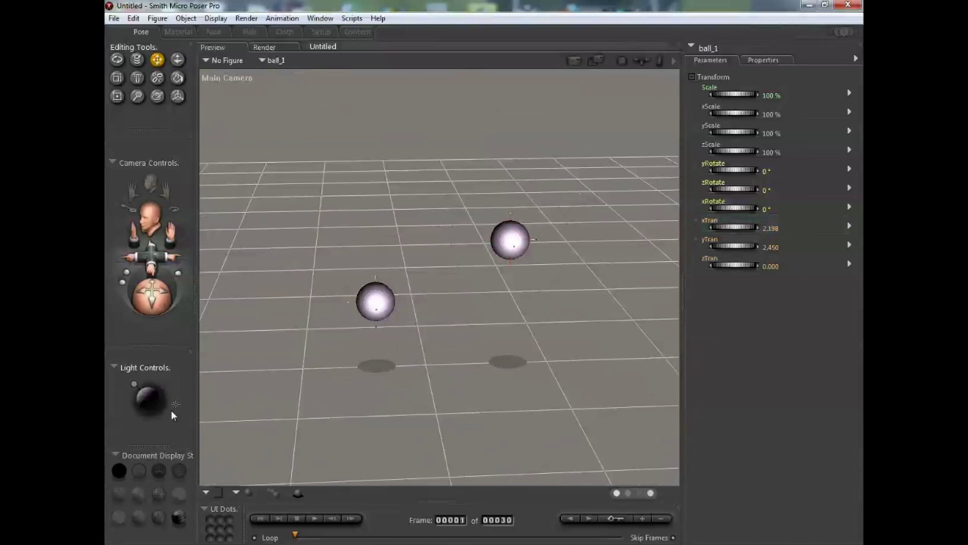
# Add and then remove a spotlight, and select Light 1 from the actor list
pyautogui.click(175, 403)
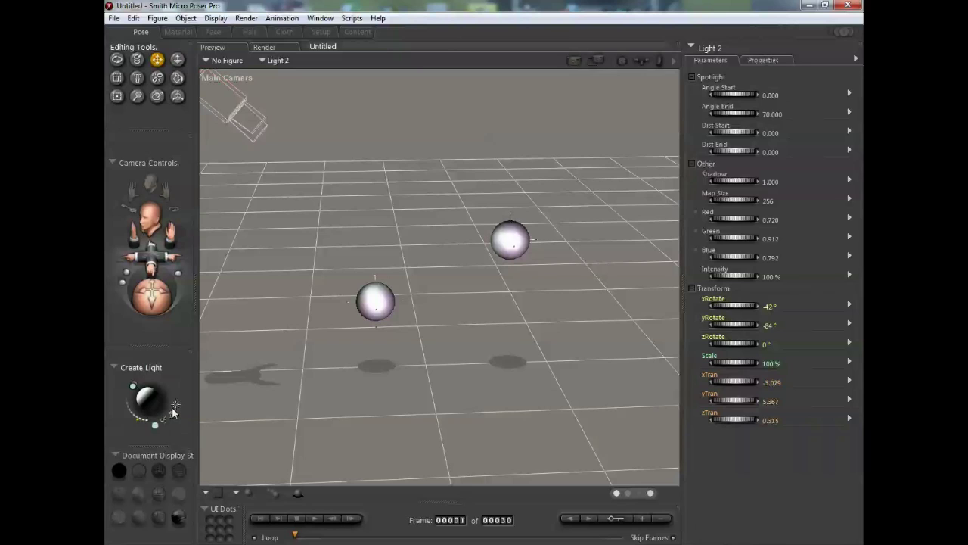
pyautogui.click(173, 415)
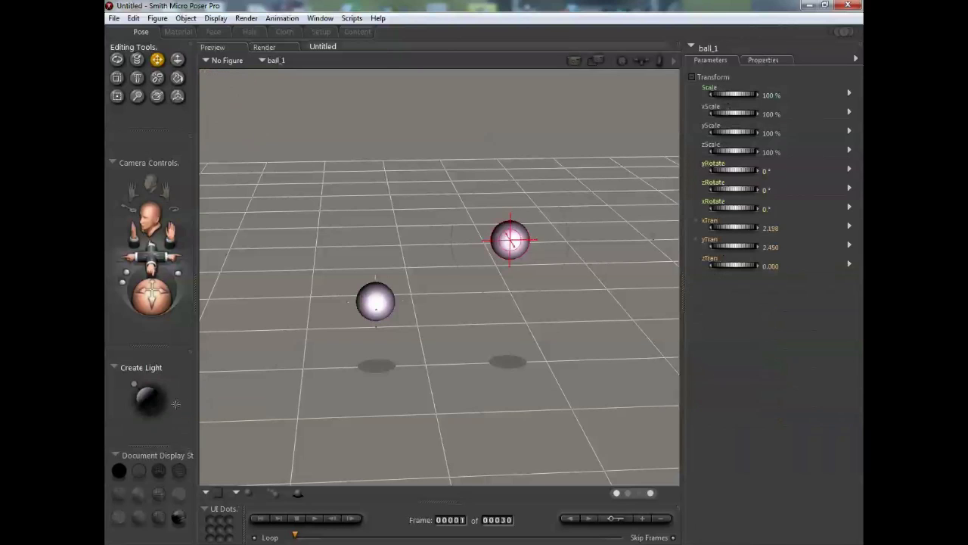
pyautogui.click(271, 61)
pyautogui.moveTo(292, 92)
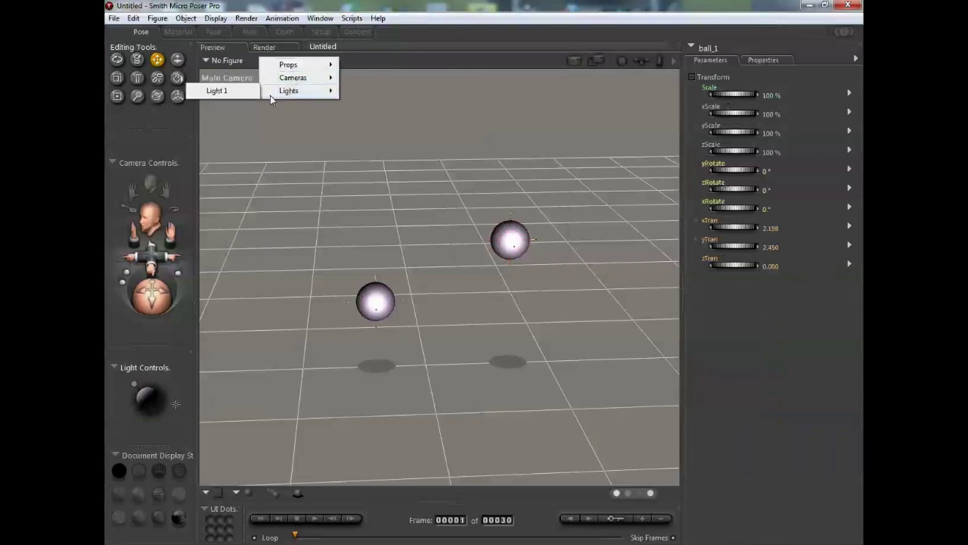
pyautogui.click(217, 91)
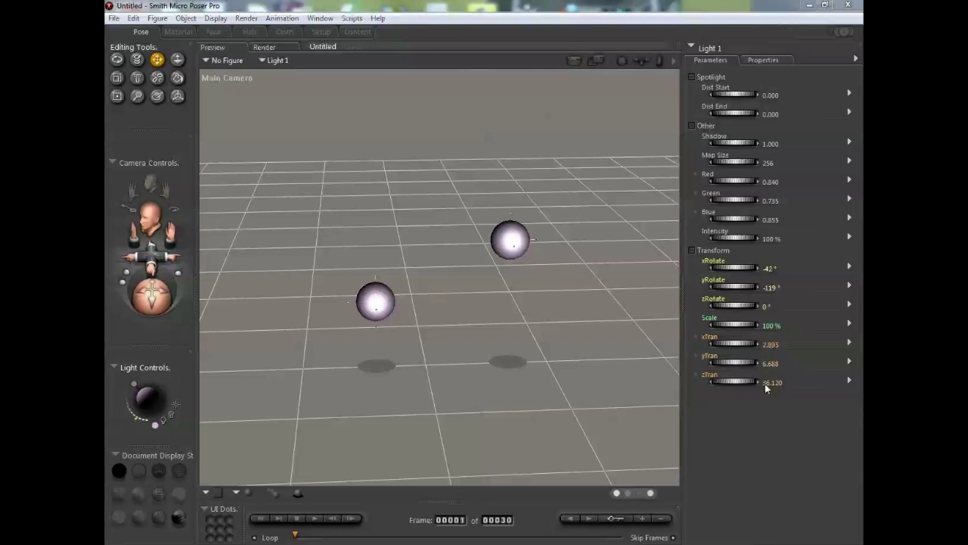
# Set Light 1's xTran, yTran and zTran all to 0
pyautogui.click(771, 344)
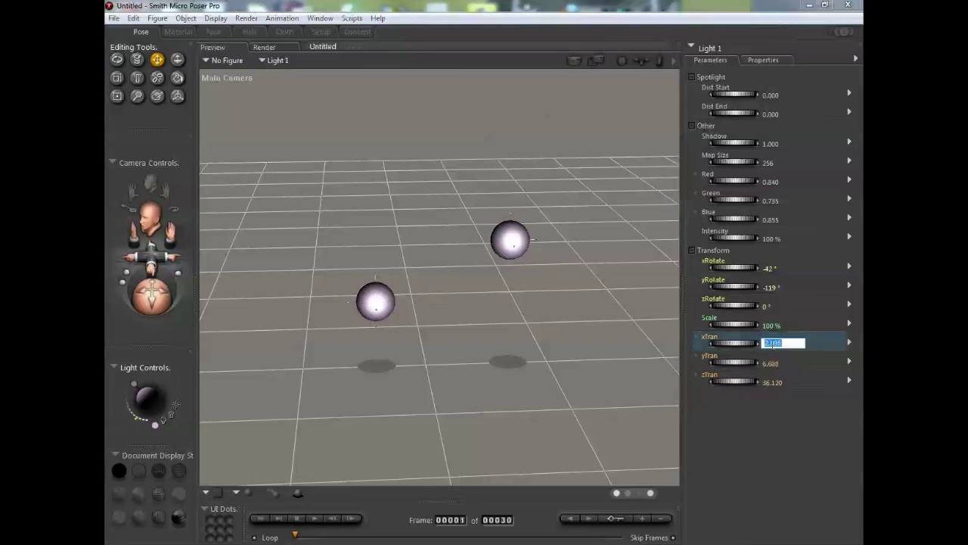
pyautogui.write('0')
pyautogui.press('Return')
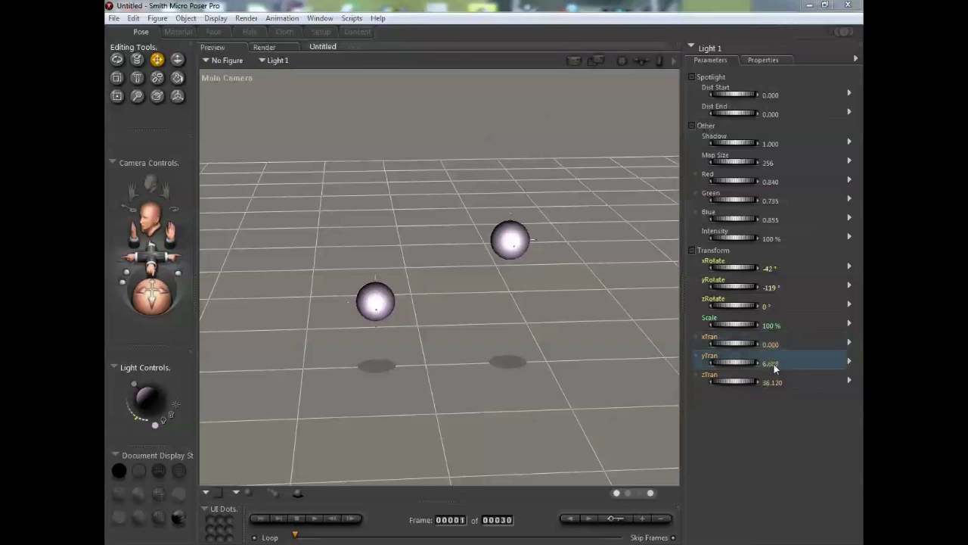
pyautogui.click(769, 363)
pyautogui.write('0')
pyautogui.press('Return')
pyautogui.click(772, 382)
pyautogui.write('0')
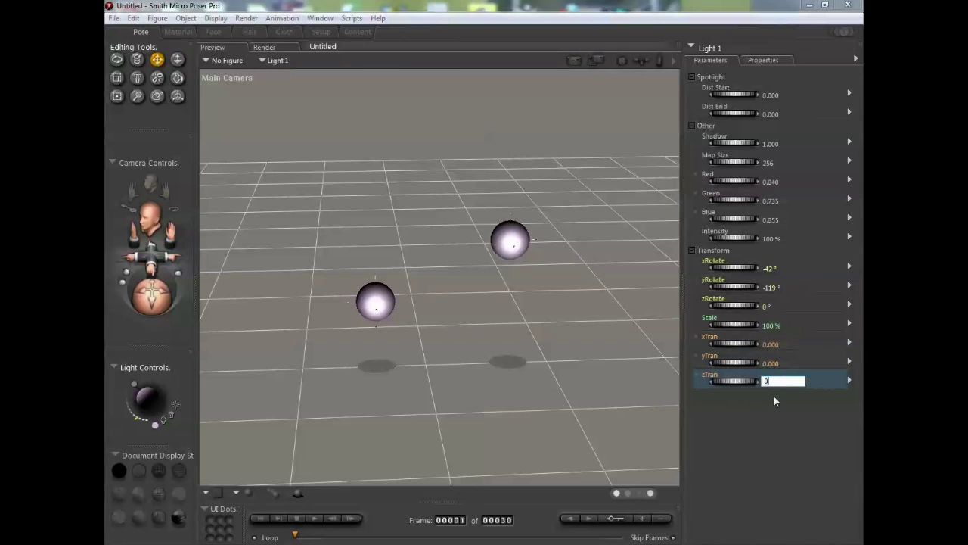
pyautogui.press('Return')
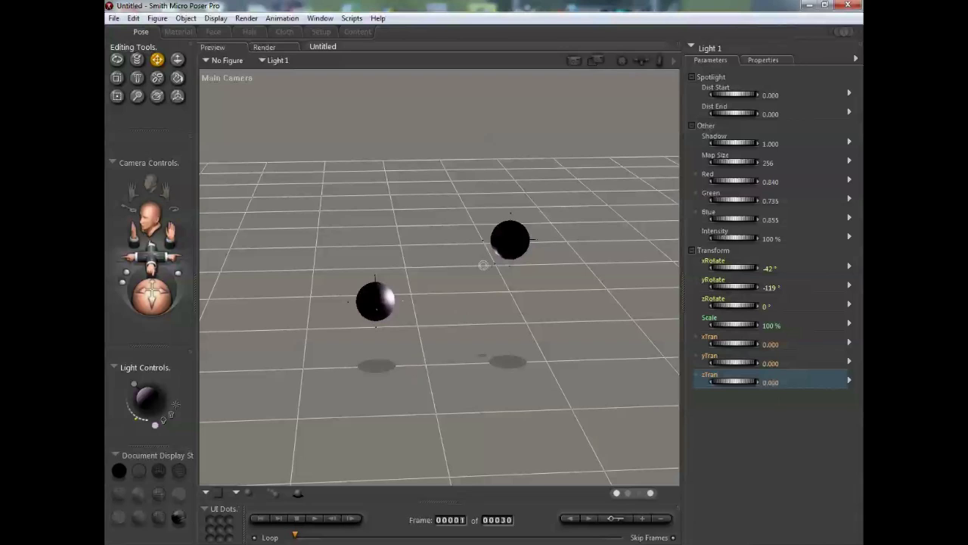
# Lift Light 1 up off the floor and scale it to 725%
pyautogui.moveTo(443, 318); pyautogui.dragTo(452, 311)
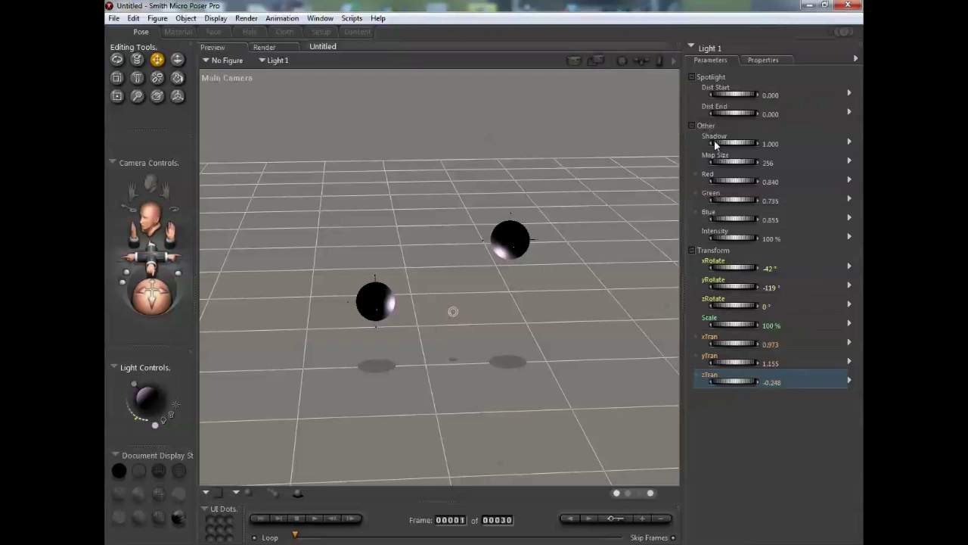
pyautogui.moveTo(743, 326)
pyautogui.mouseDown()
pyautogui.moveTo(787, 325)
pyautogui.moveTo(727, 326)
pyautogui.moveTo(794, 326)
pyautogui.moveTo(745, 325)
pyautogui.mouseUp()
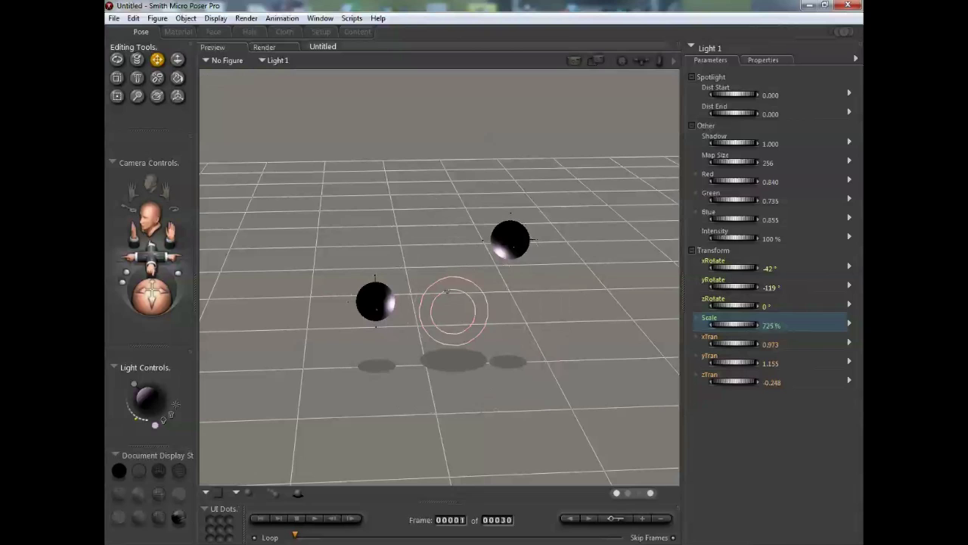
# Raise Light 1 higher between the balls and set its Dist End to 2.666
pyautogui.moveTo(448, 290)
pyautogui.mouseDown()
pyautogui.moveTo(437, 244)
pyautogui.moveTo(448, 212)
pyautogui.moveTo(451, 242)
pyautogui.moveTo(485, 79)
pyautogui.moveTo(566, 128)
pyautogui.moveTo(582, 149)
pyautogui.moveTo(545, 130)
pyautogui.moveTo(556, 121)
pyautogui.moveTo(511, 140)
pyautogui.moveTo(497, 95)
pyautogui.moveTo(512, 115)
pyautogui.moveTo(546, 121)
pyautogui.moveTo(457, 136)
pyautogui.moveTo(448, 271)
pyautogui.mouseUp()
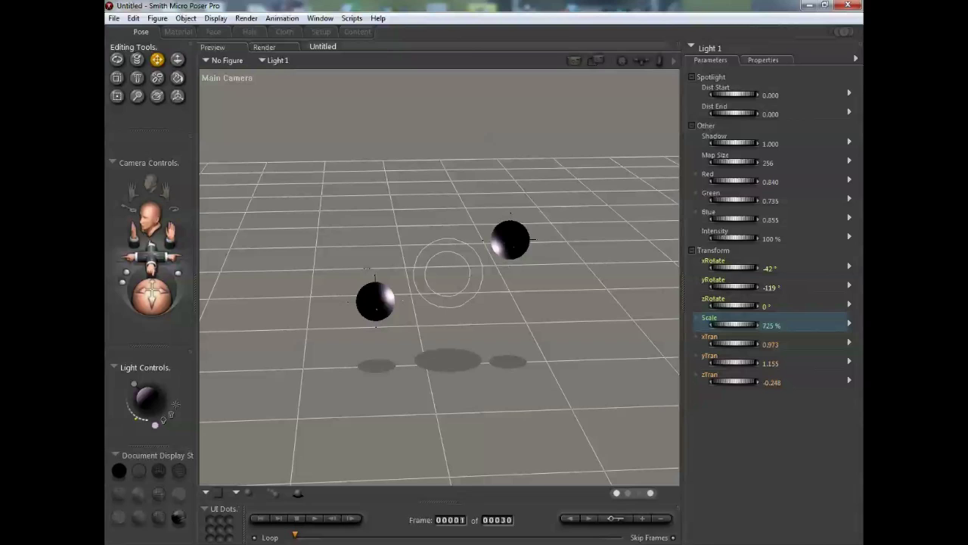
pyautogui.moveTo(732, 113)
pyautogui.mouseDown()
pyautogui.moveTo(773, 113)
pyautogui.moveTo(741, 112)
pyautogui.mouseUp()
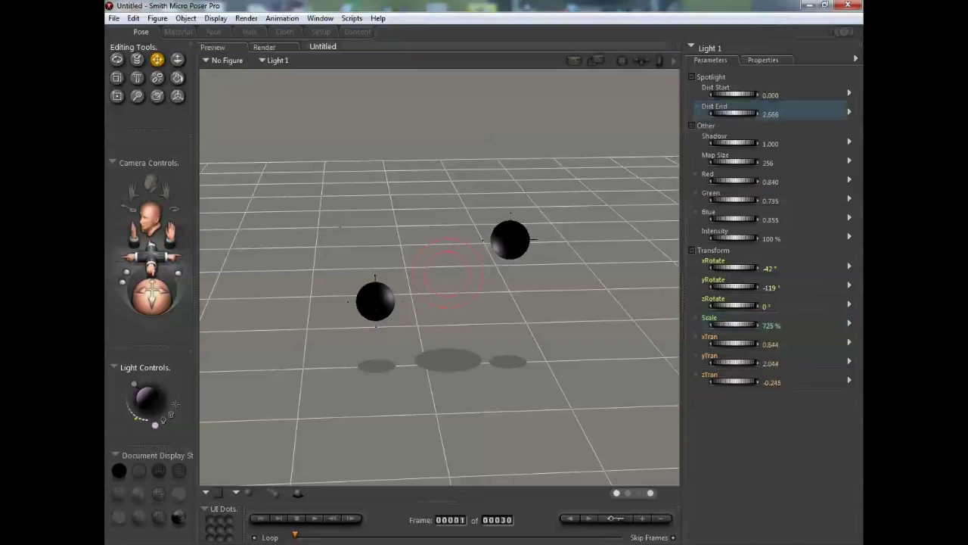
# Add Light 2 as an infinite light, swing it to shine from the left and dim it
pyautogui.click(175, 405)
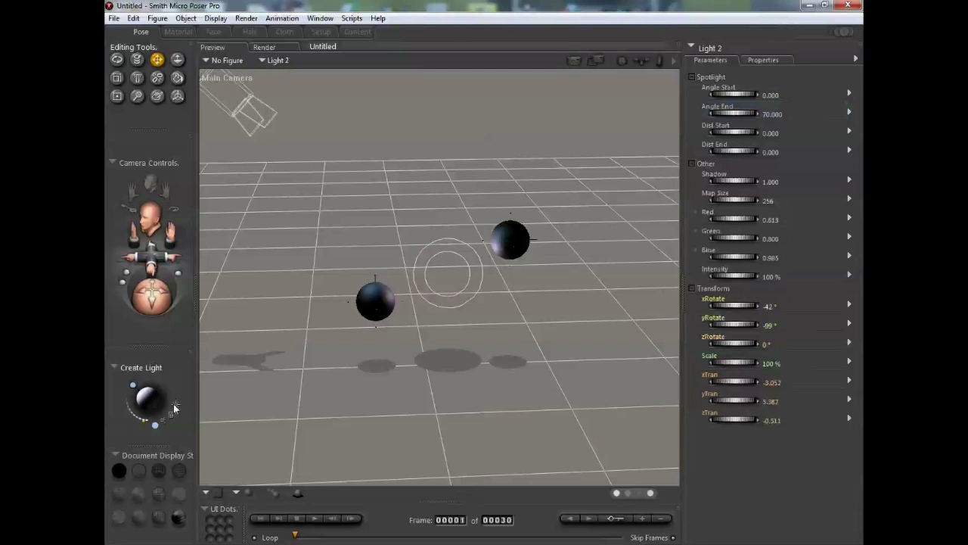
pyautogui.click(772, 61)
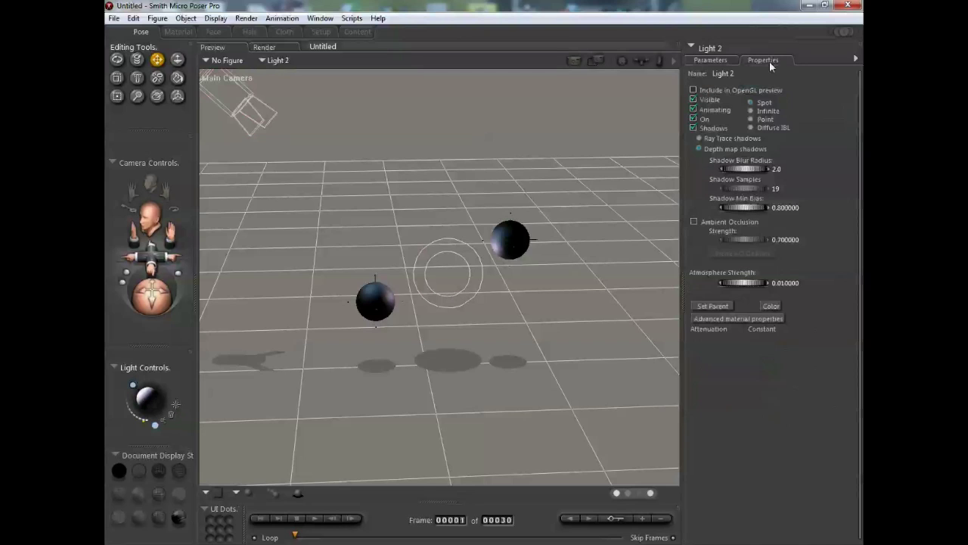
pyautogui.click(751, 112)
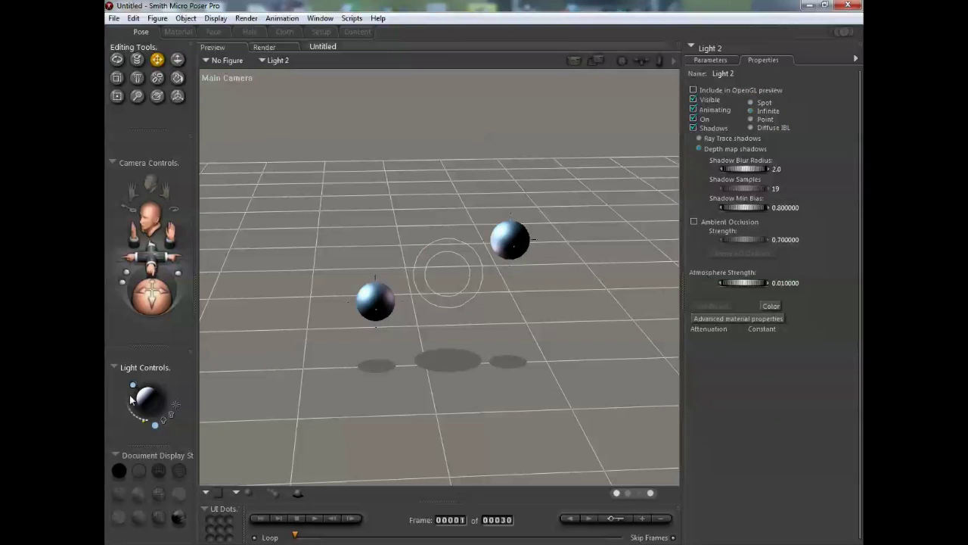
pyautogui.moveTo(132, 388)
pyautogui.mouseDown()
pyautogui.moveTo(106, 389)
pyautogui.moveTo(119, 393)
pyautogui.mouseUp()
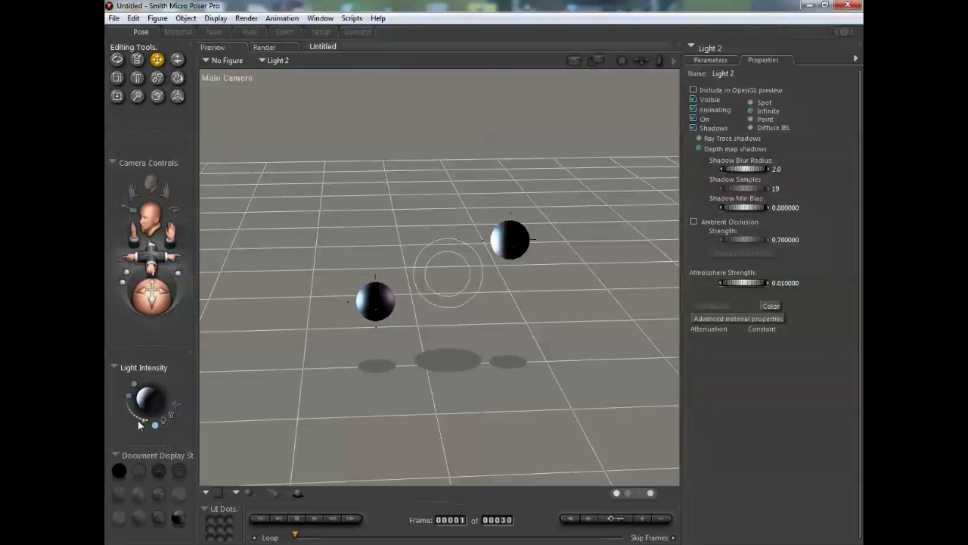
pyautogui.moveTo(143, 425); pyautogui.dragTo(121, 413)
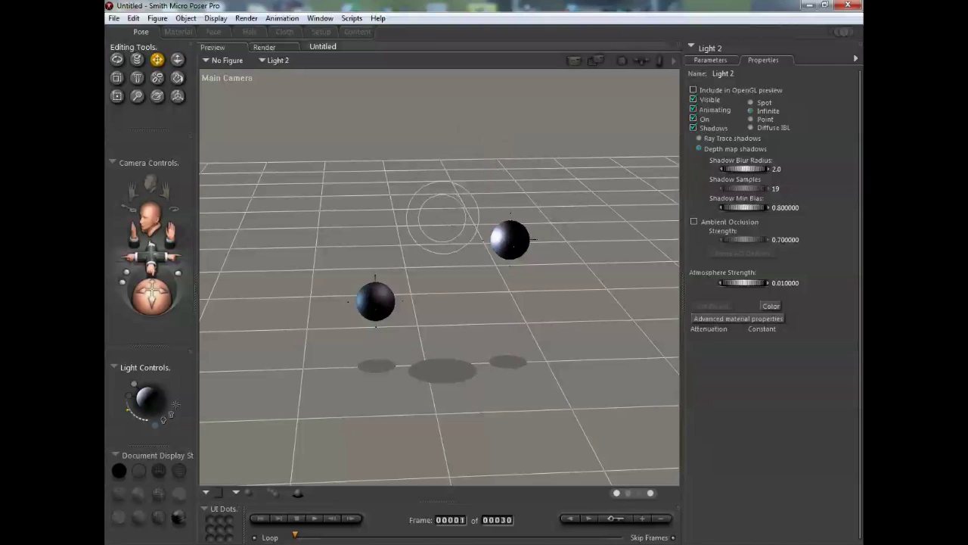
# Select Light 1 and drag it up above the balls to the upper middle
pyautogui.click(443, 218)
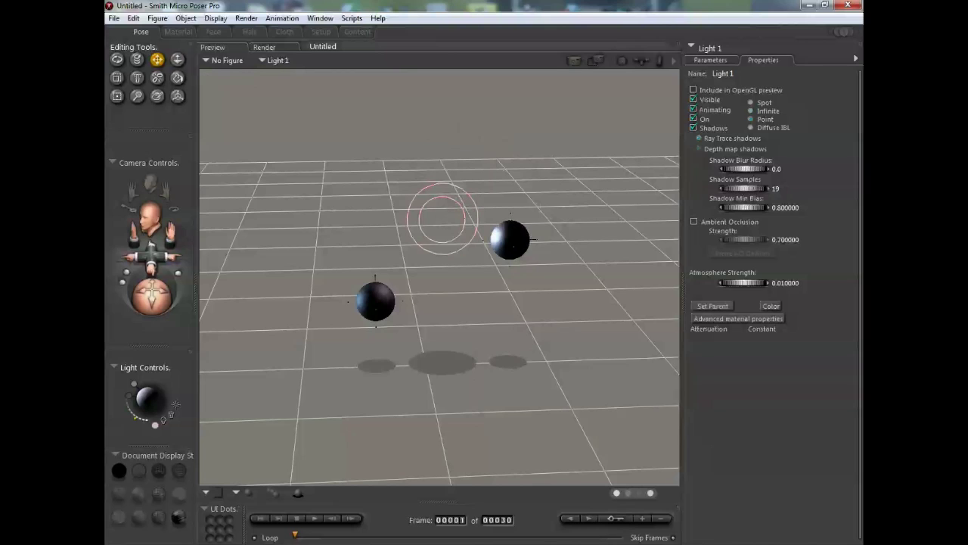
pyautogui.moveTo(464, 212); pyautogui.dragTo(529, 113)
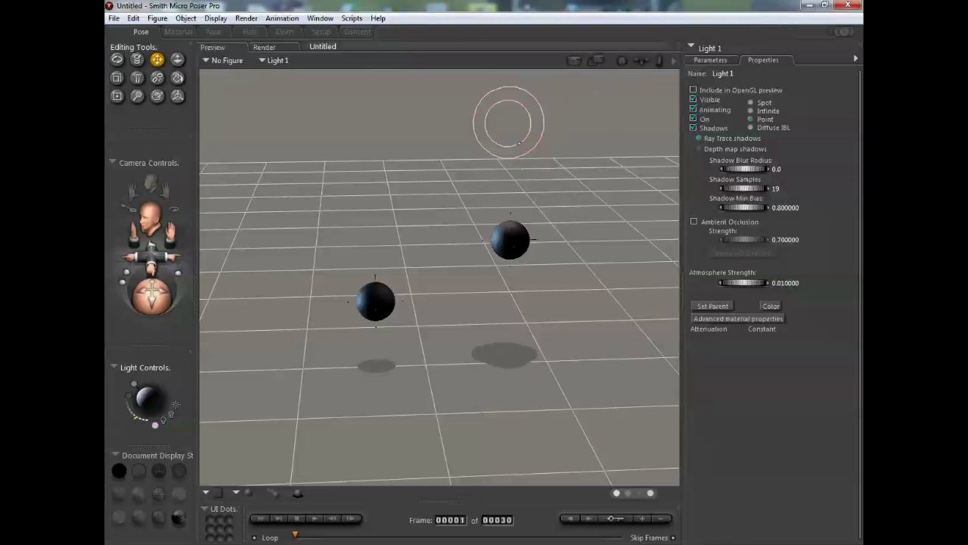
# Show the Python Scripts palette beside the scene and pick a script for an empty slot
pyautogui.click(278, 18)
pyautogui.moveTo(306, 18)
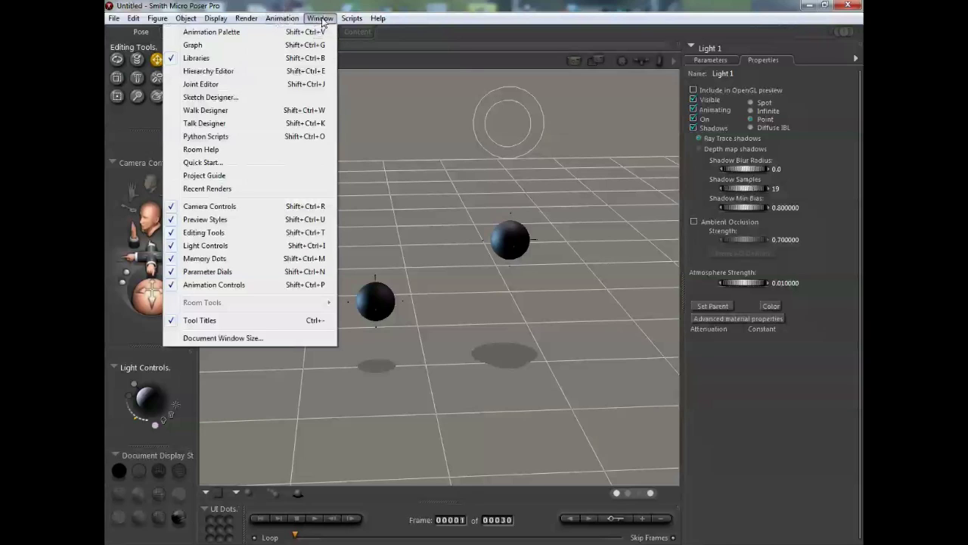
pyautogui.moveTo(348, 20)
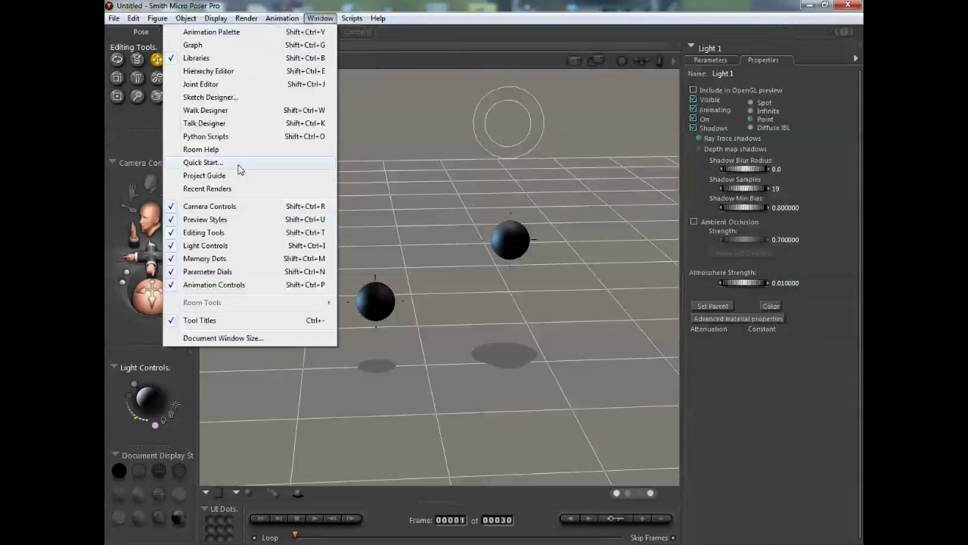
pyautogui.click(198, 137)
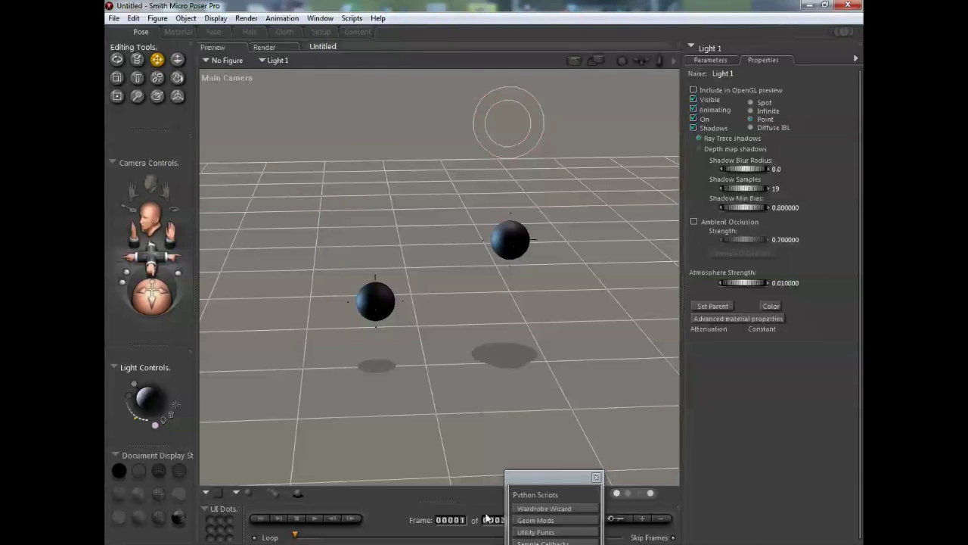
pyautogui.moveTo(526, 499); pyautogui.dragTo(700, 346)
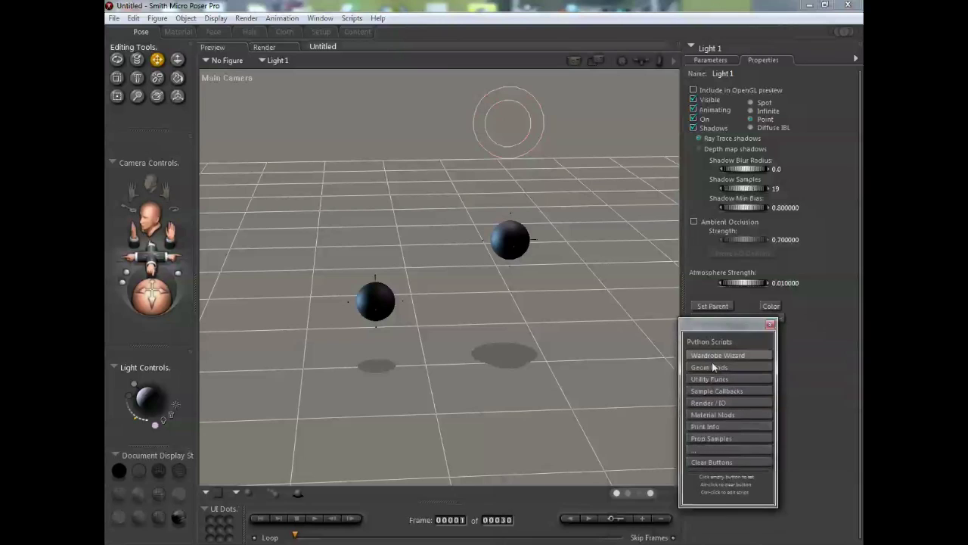
pyautogui.click(721, 448)
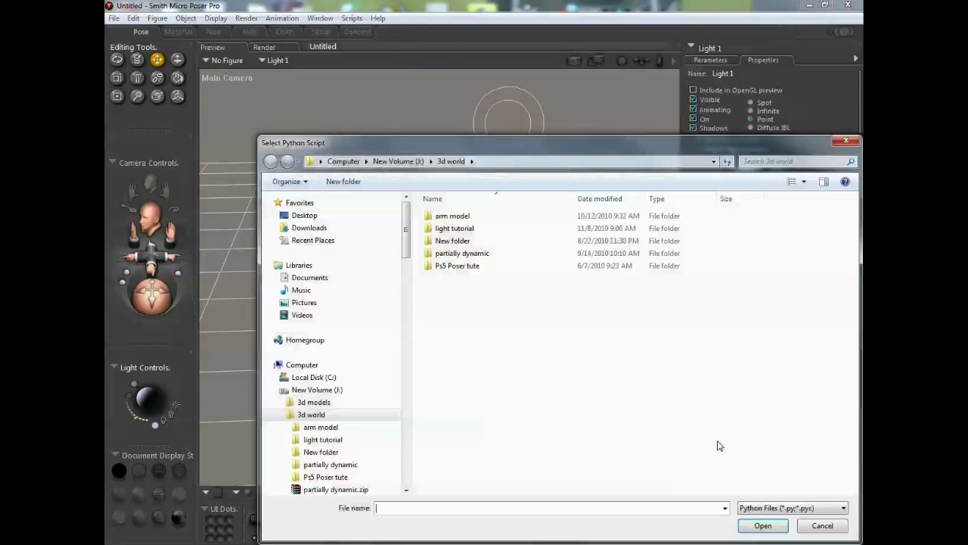
# Browse on J: to Poser Pro 2010\Runtime\Python\poserscripts\SnapTo and choose SnapTo.py
pyautogui.click(316, 391)
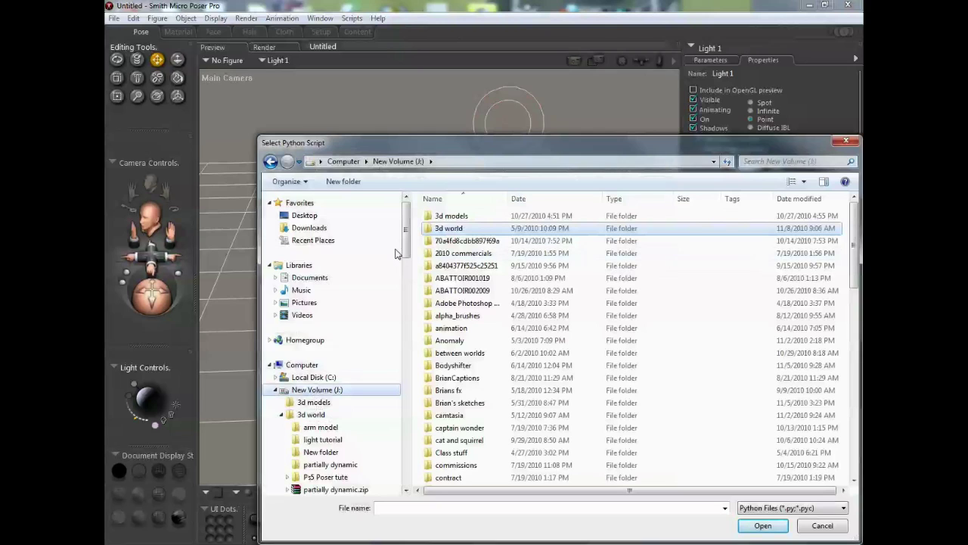
pyautogui.moveTo(406, 253); pyautogui.dragTo(407, 398)
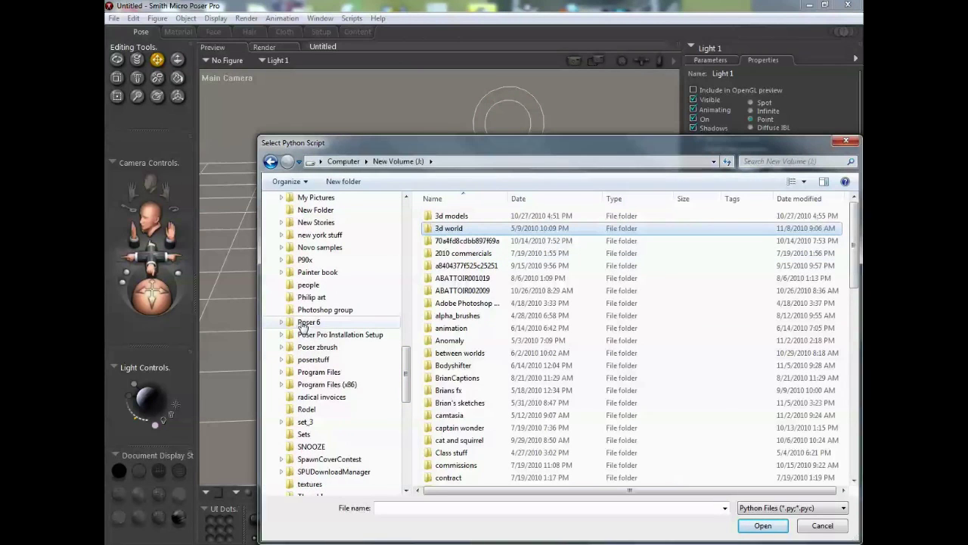
pyautogui.click(335, 372)
pyautogui.doubleClick(457, 478)
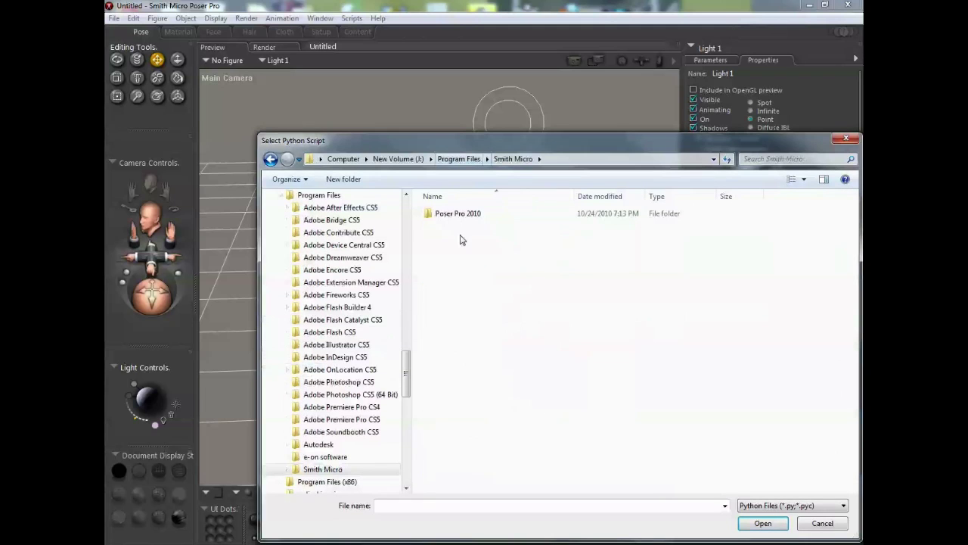
pyautogui.doubleClick(459, 218)
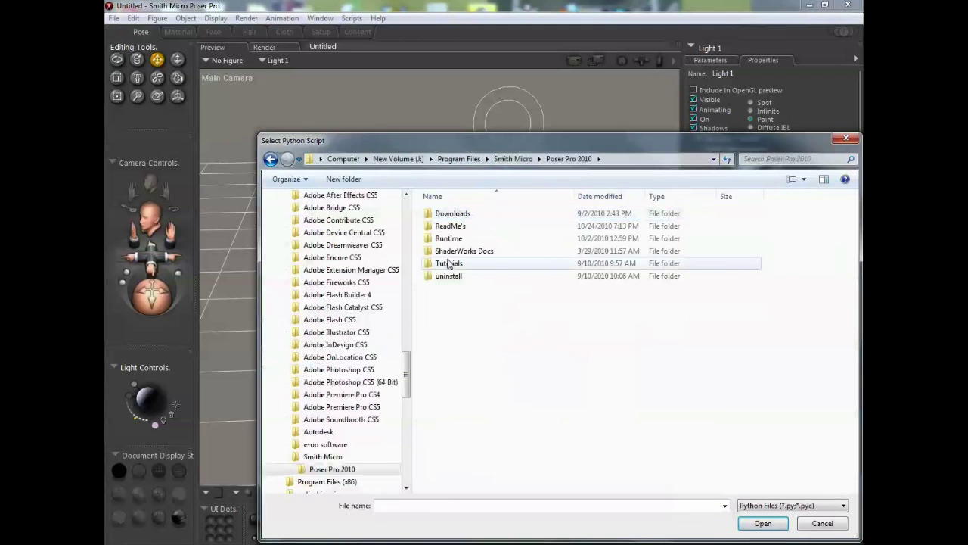
pyautogui.doubleClick(449, 238)
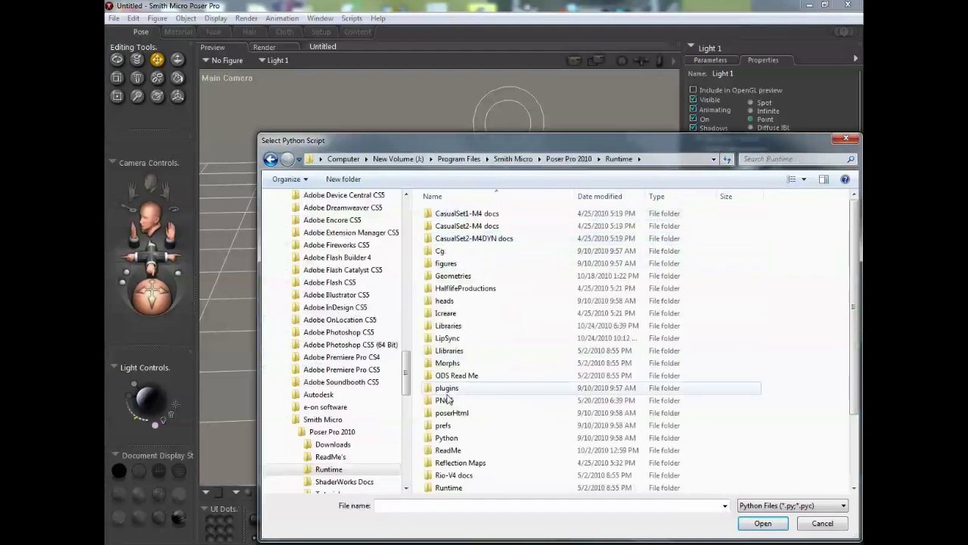
pyautogui.doubleClick(446, 437)
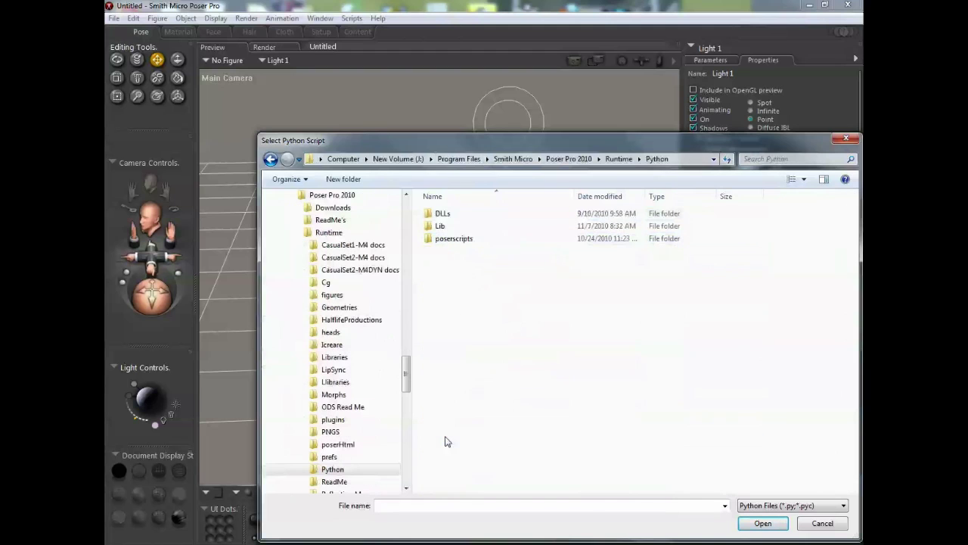
pyautogui.click(462, 239)
pyautogui.doubleClick(467, 240)
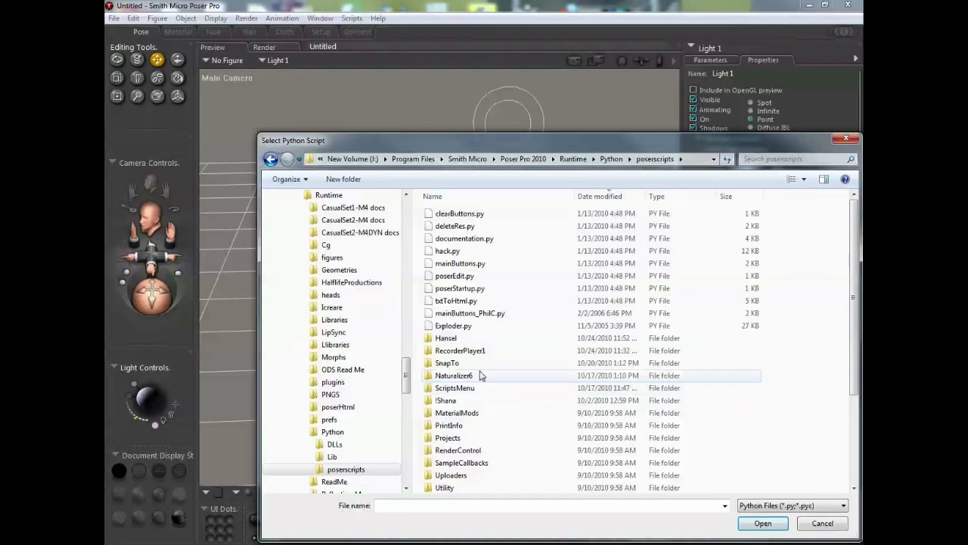
pyautogui.doubleClick(454, 363)
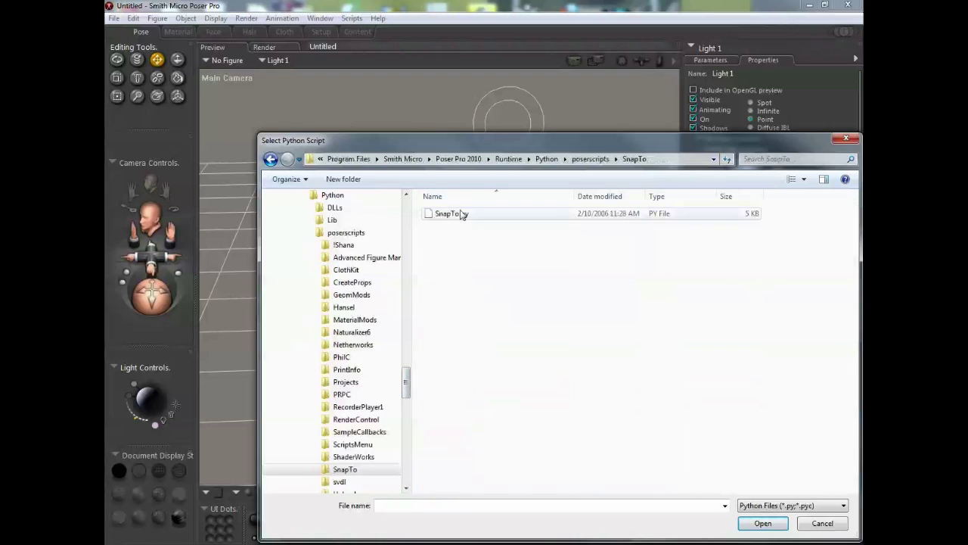
pyautogui.click(458, 214)
# Load SnapTo.py into the Python Scripts palette and trial it on ball_1, cancelling the snap prompt
pyautogui.click(763, 523)
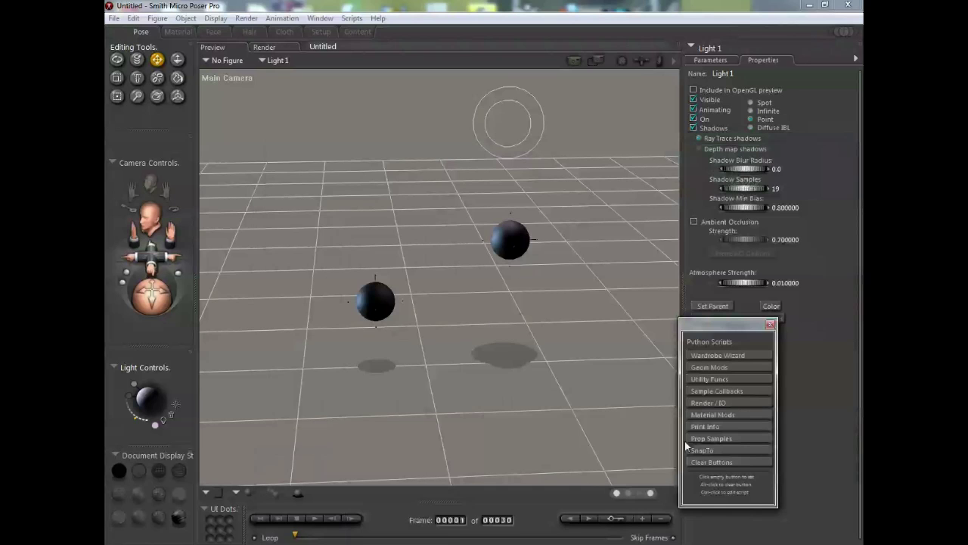
pyautogui.click(751, 450)
pyautogui.click(376, 301)
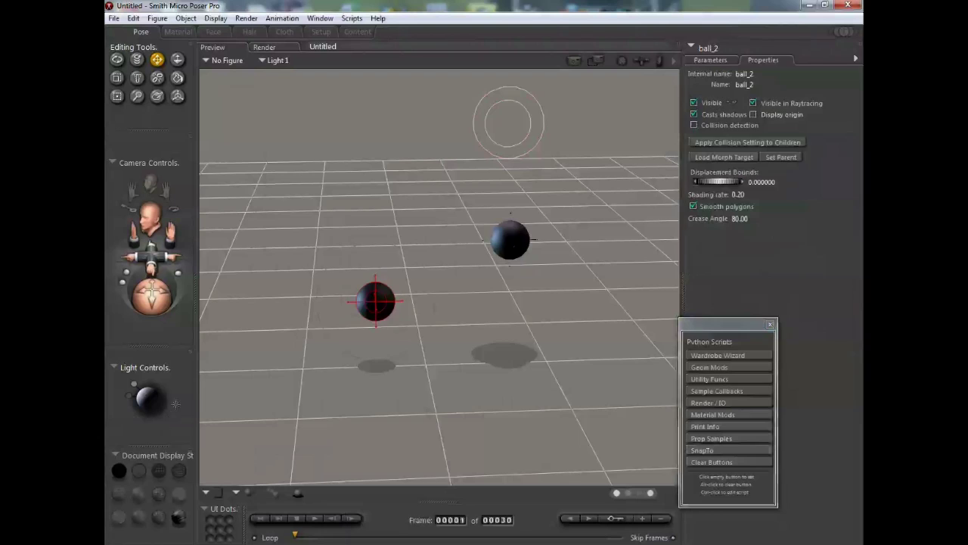
pyautogui.click(507, 238)
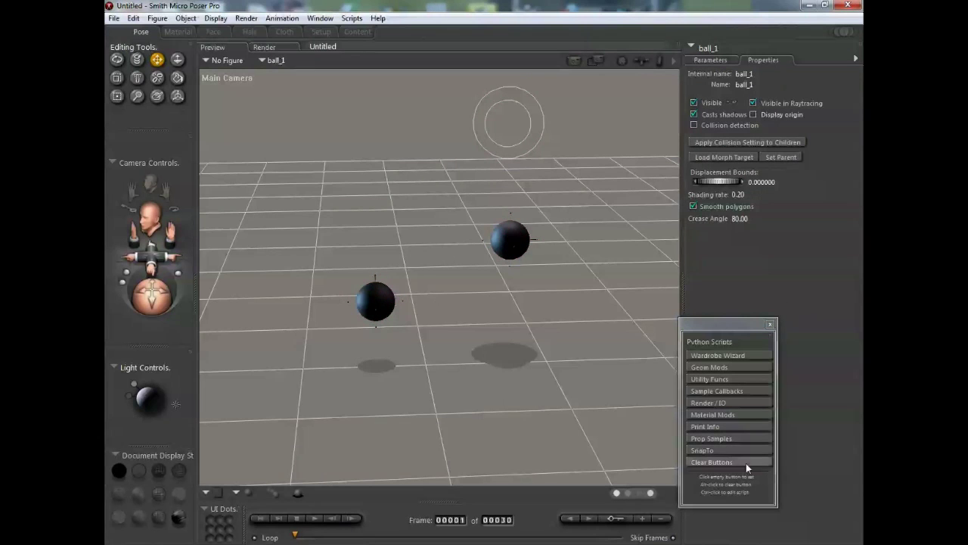
pyautogui.click(736, 449)
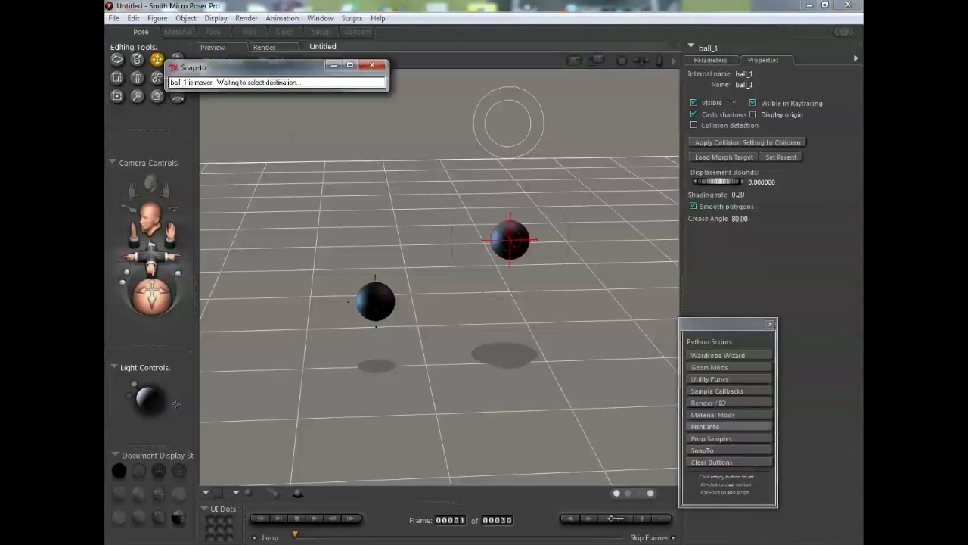
pyautogui.click(364, 67)
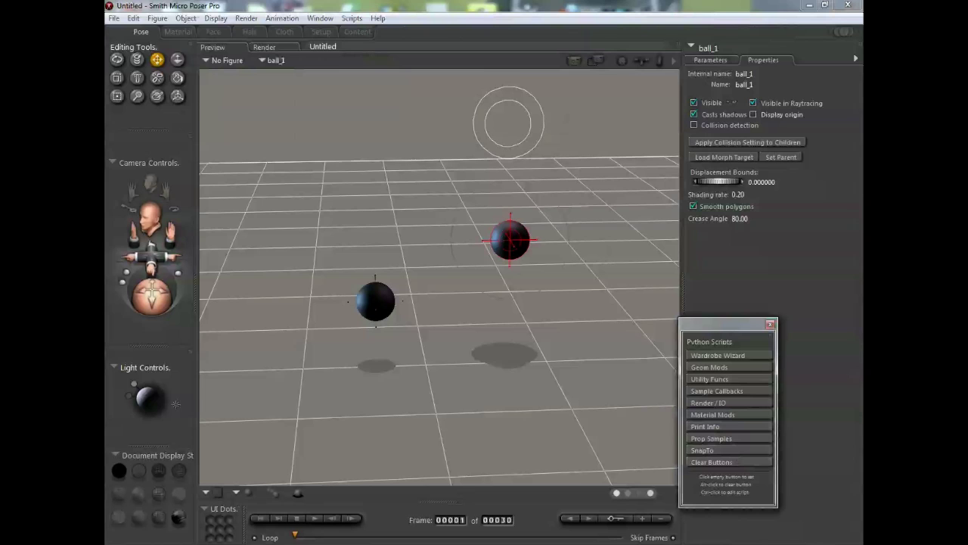
# Run SnapTo with Light 1 as the mover and snap it onto the front-left ball
pyautogui.click(536, 113)
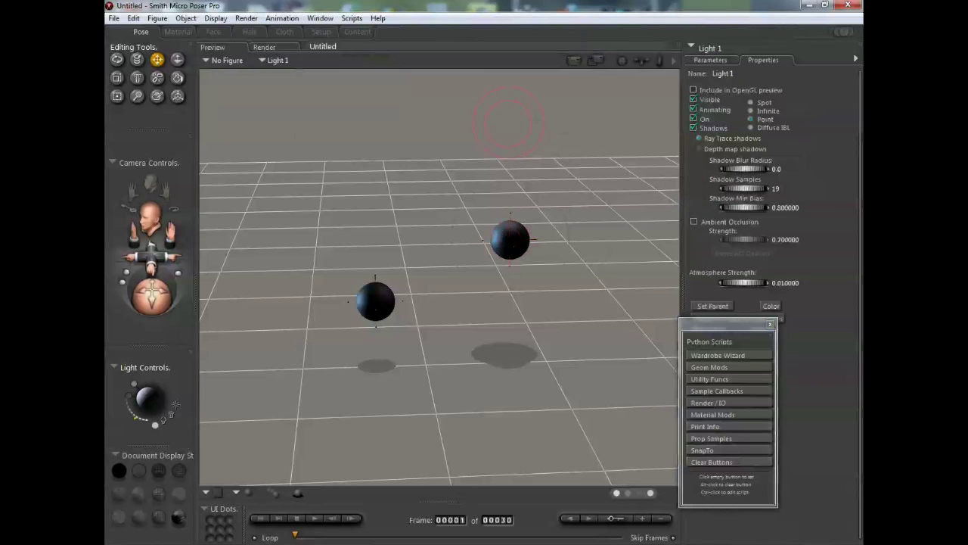
pyautogui.click(741, 451)
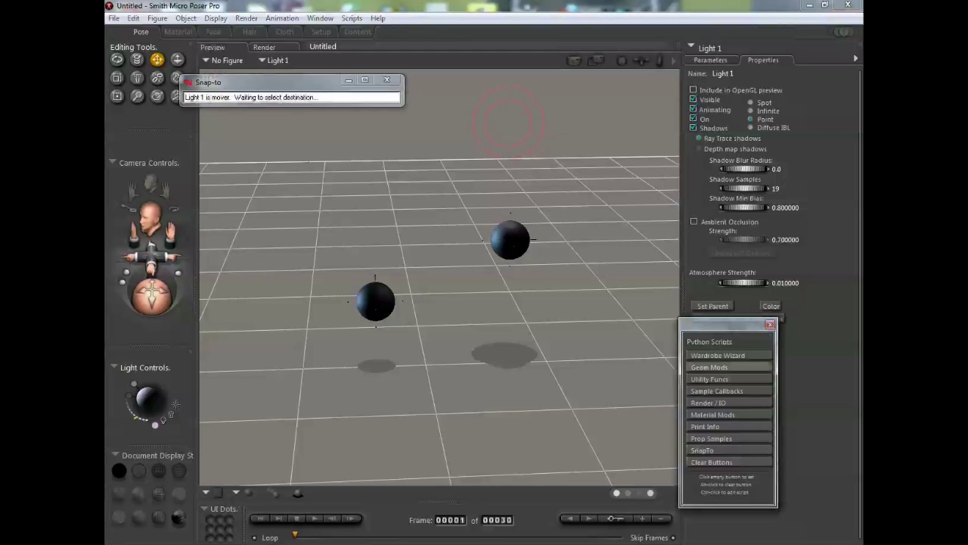
pyautogui.click(374, 307)
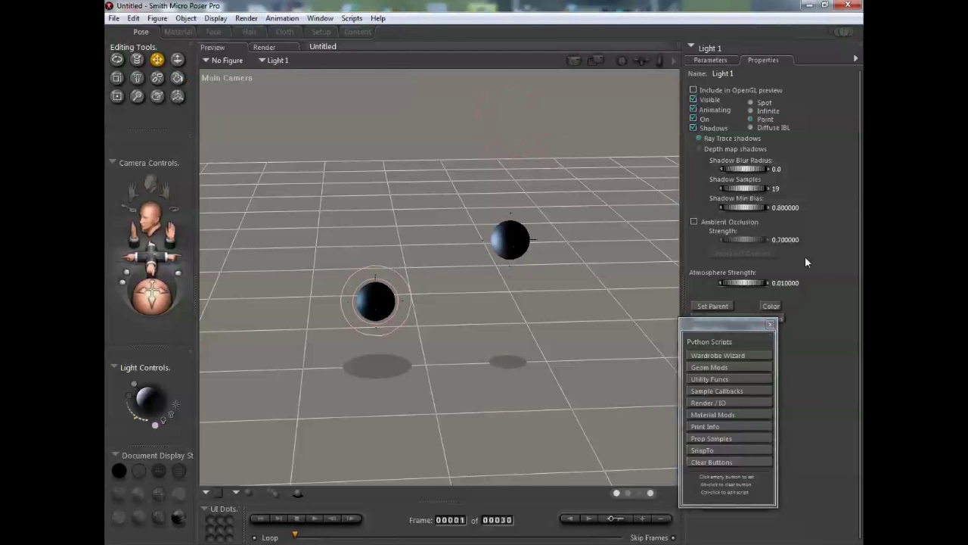